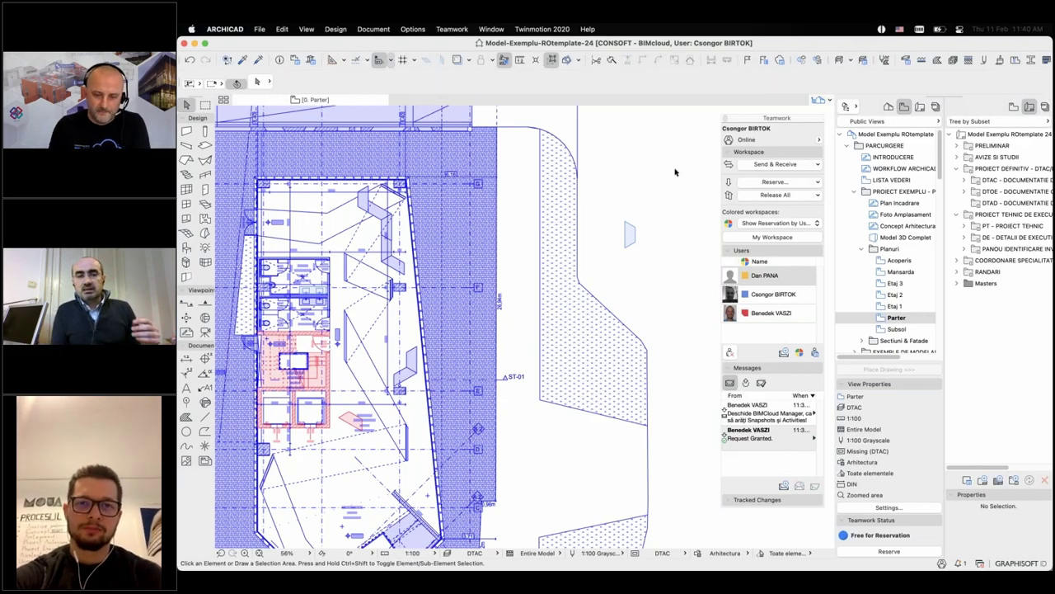
scroll(690, 262, down, 2)
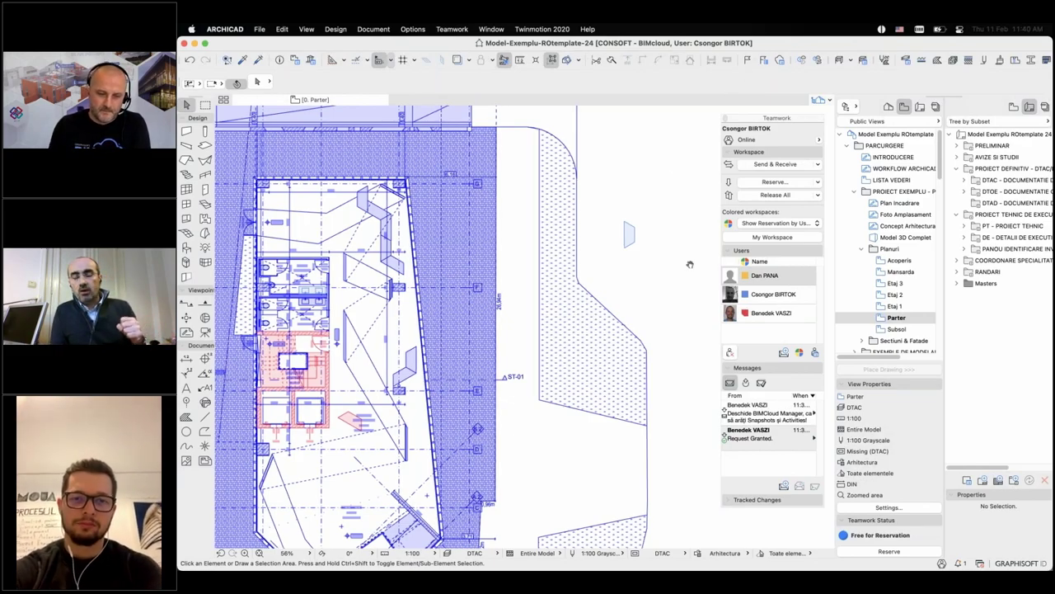
scroll(605, 318, down, 2)
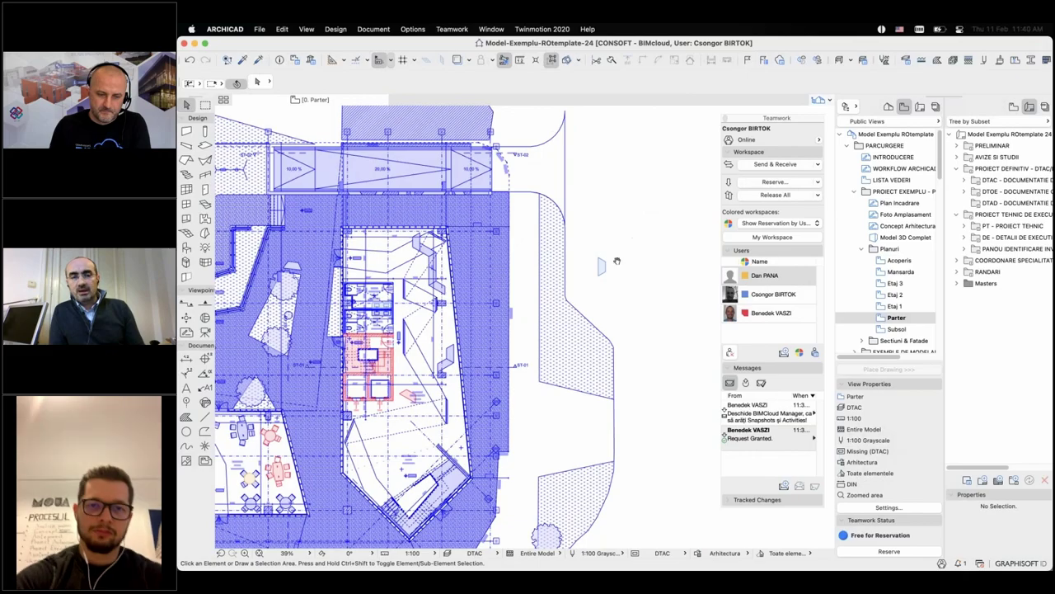
scroll(479, 397, up, 3)
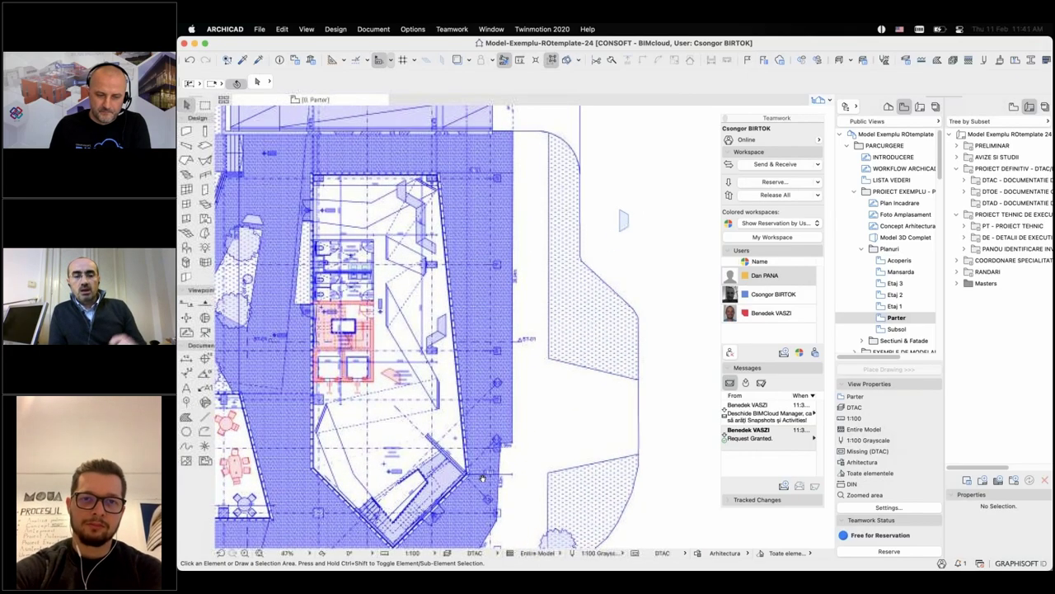
scroll(478, 398, down, 2)
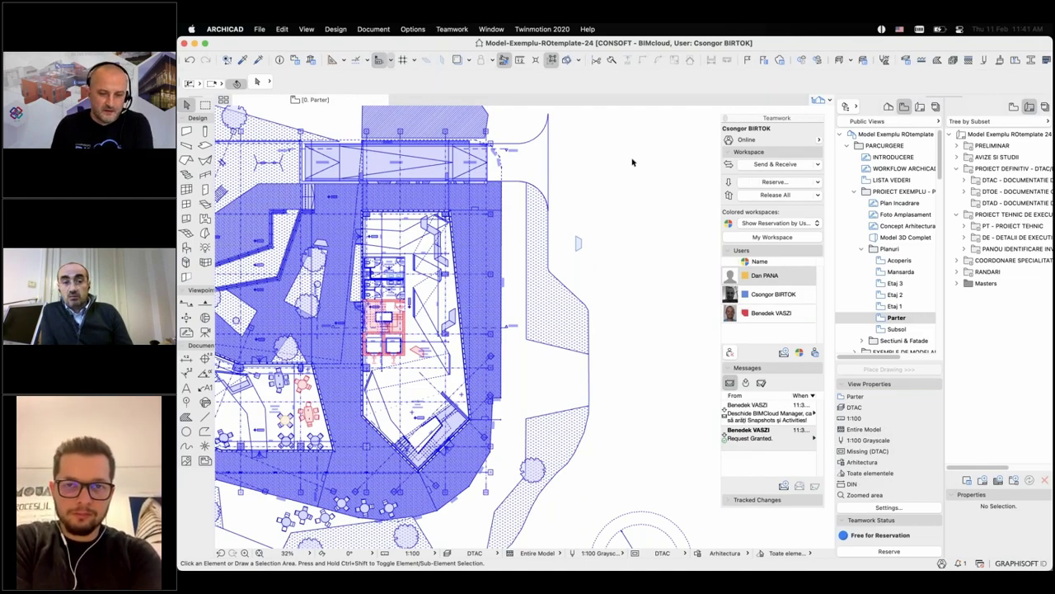
Step: Switch to the Microsoft Remote Desktop session and log in to BIMcloud Manager with the saved non-masteradmin login name and password
mouse_move(775, 567)
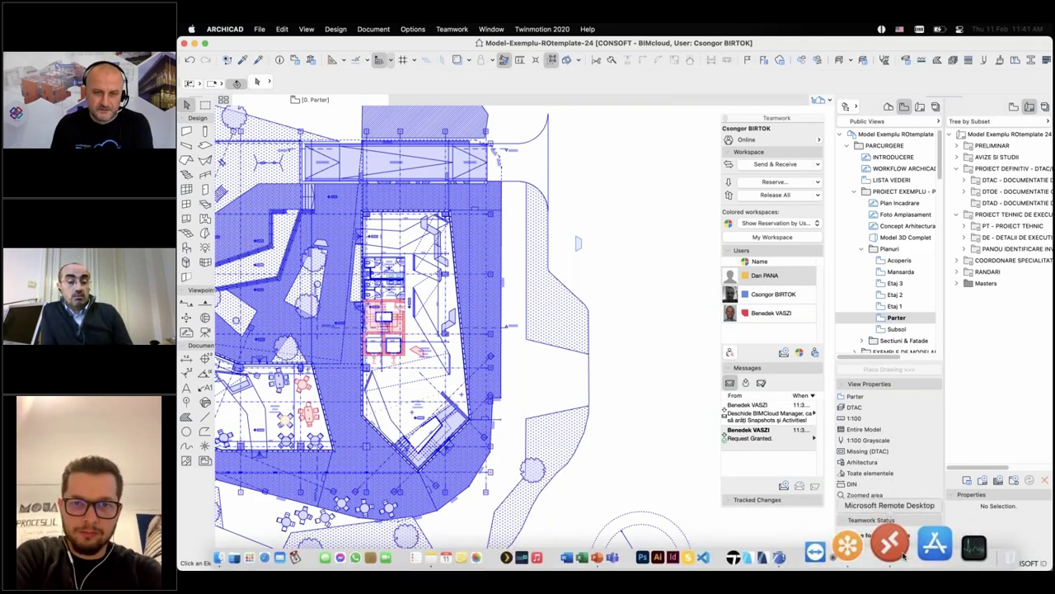
click(903, 557)
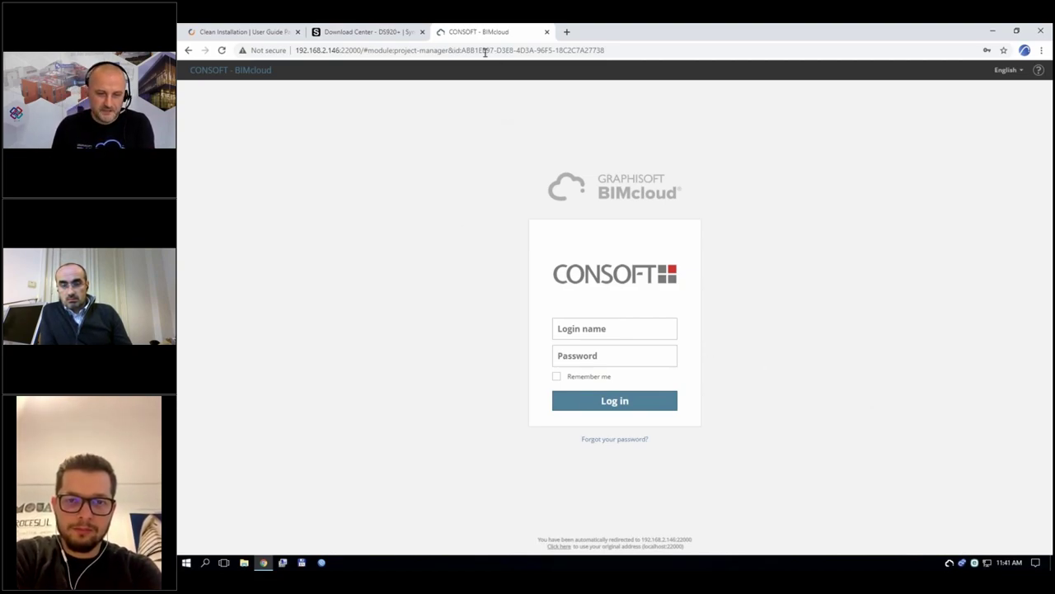
click(511, 49)
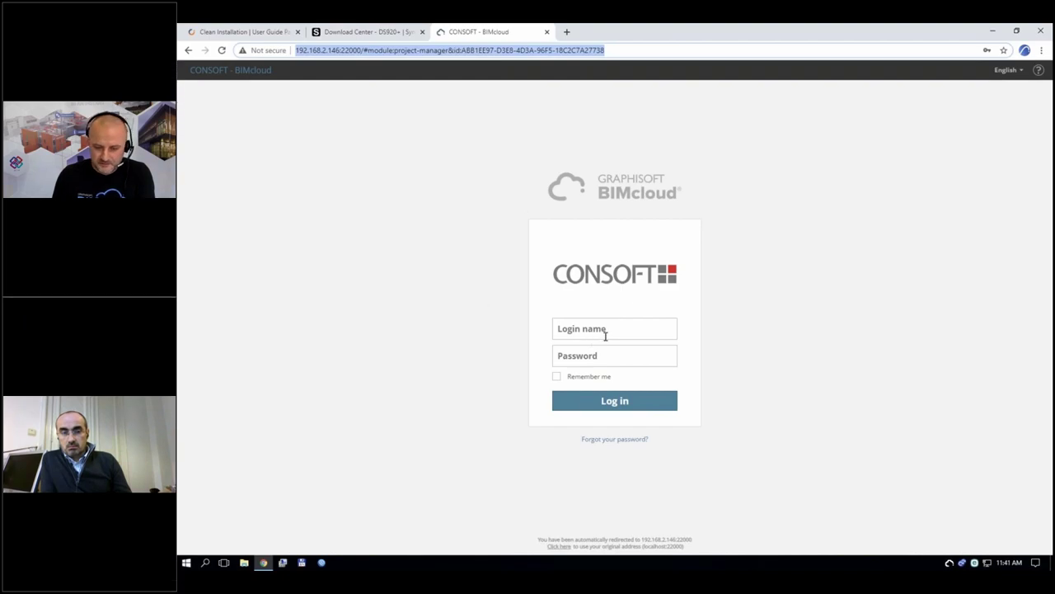
click(628, 328)
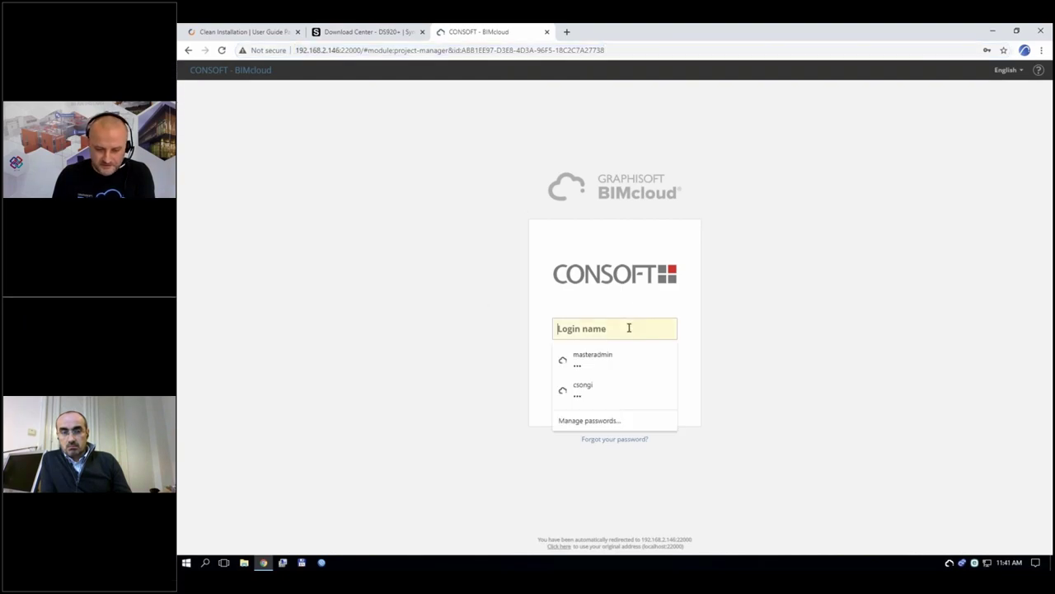
click(666, 388)
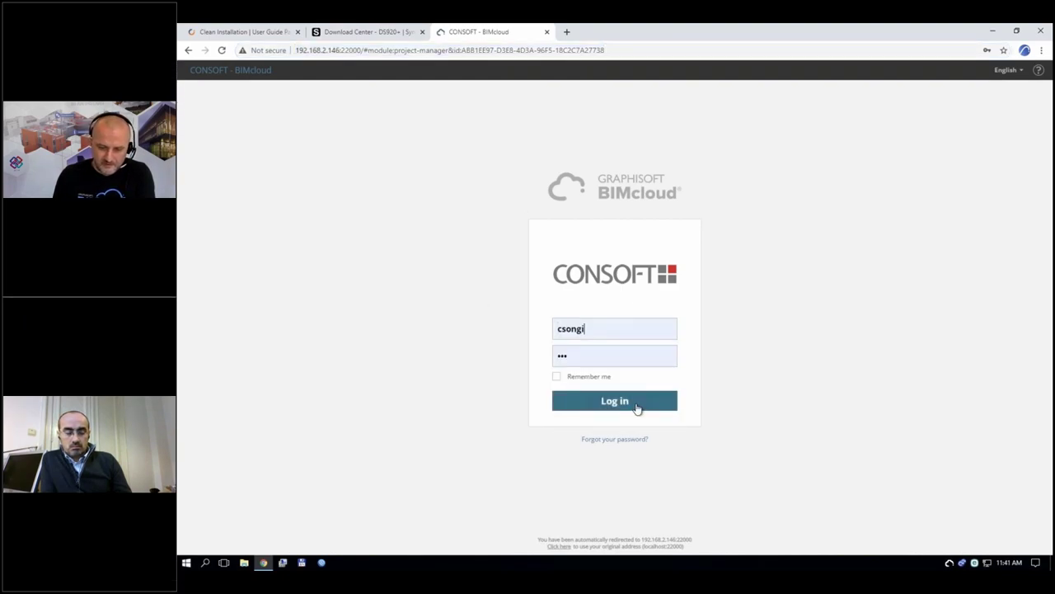
click(636, 404)
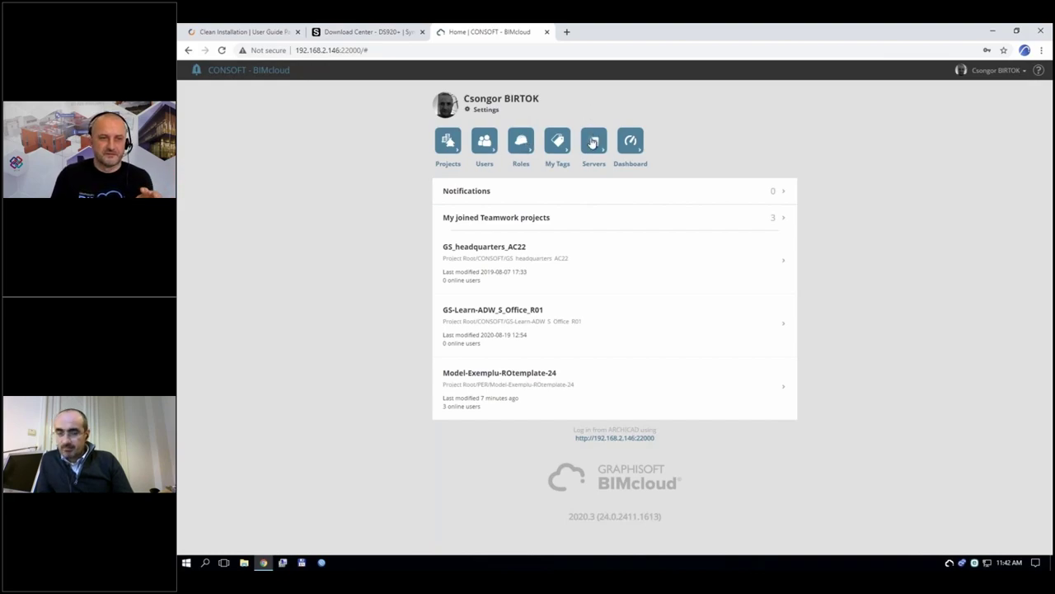
Step: Open the logged-in user's account in the Users list and examine its Project Administrators and Server Administrators parent groups
click(484, 145)
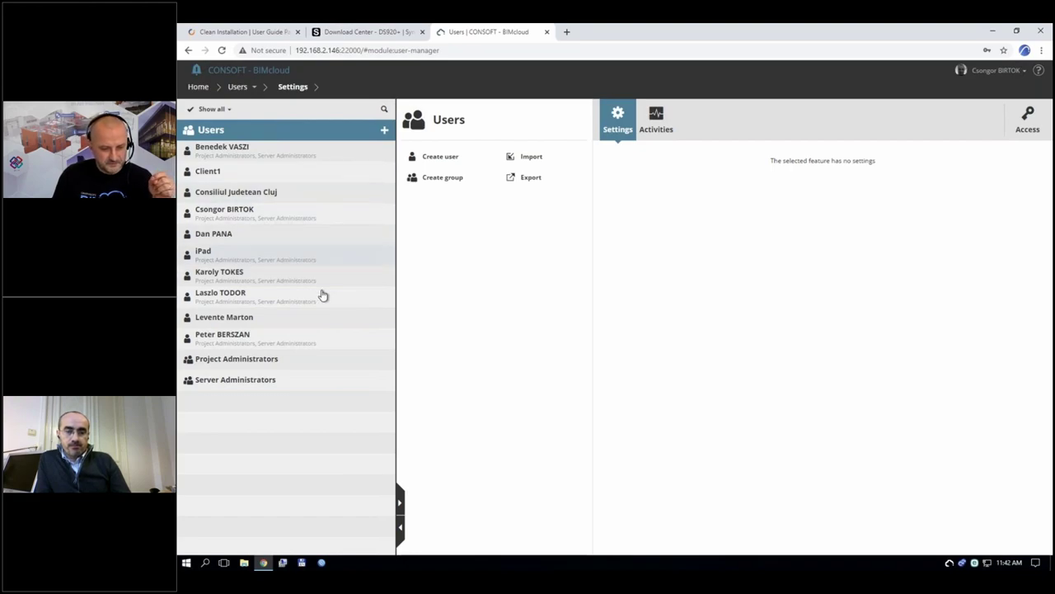
click(330, 213)
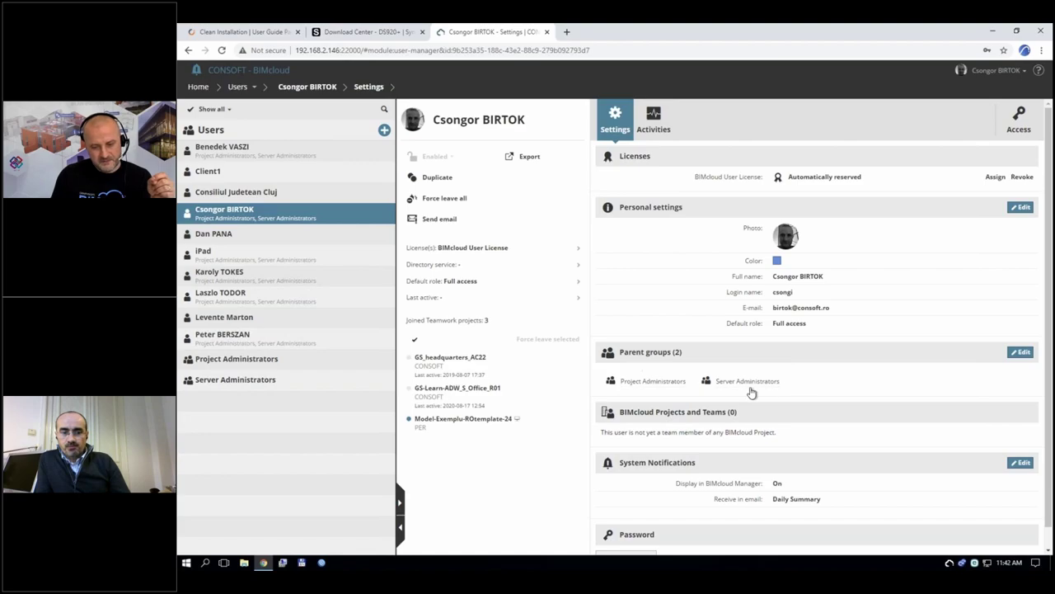
triple_click(706, 389)
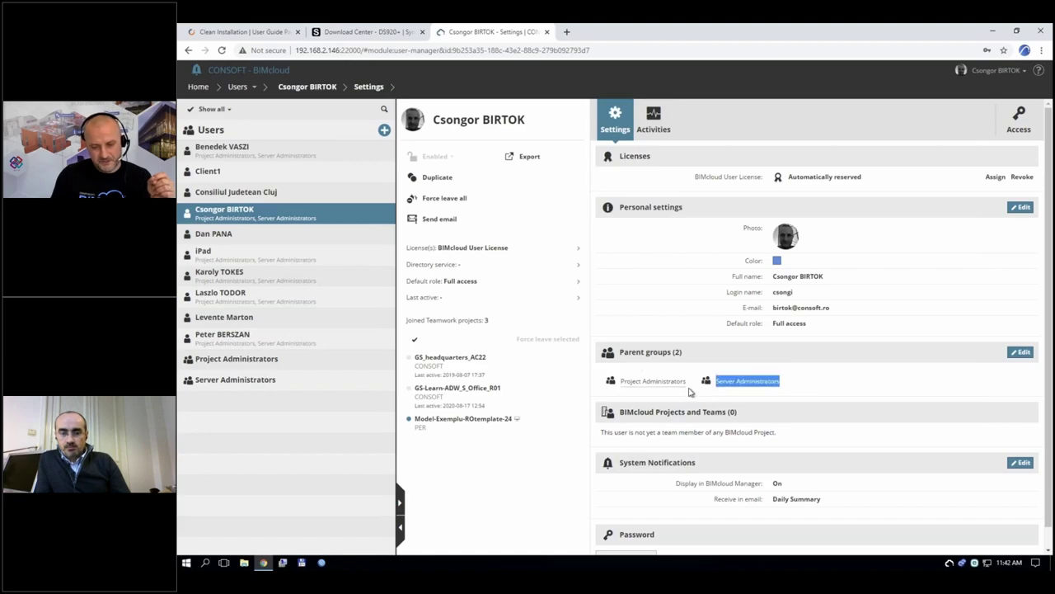
click(822, 382)
drag(797, 388, 714, 387)
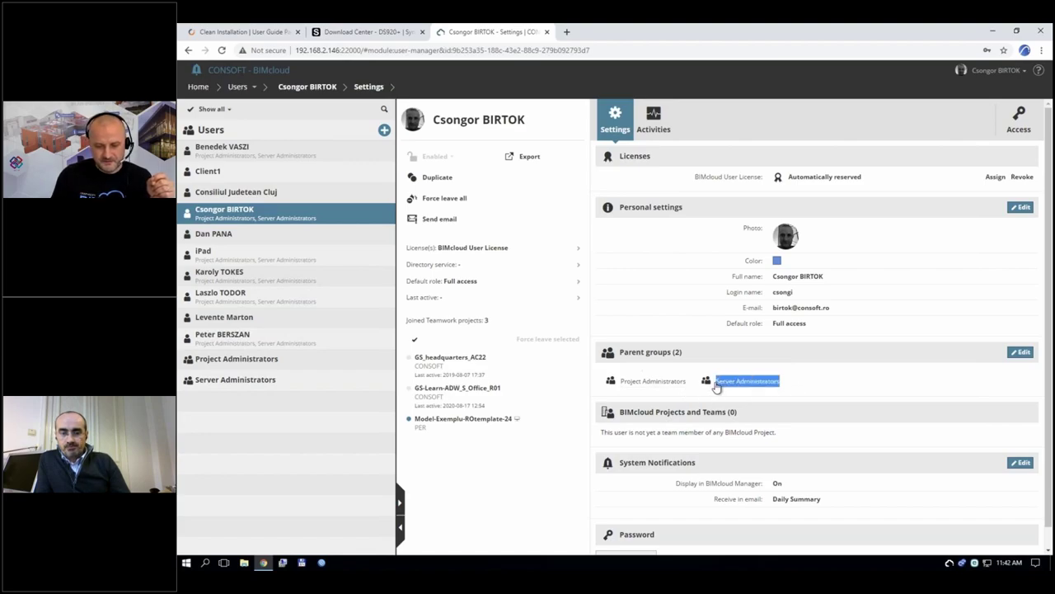
click(808, 324)
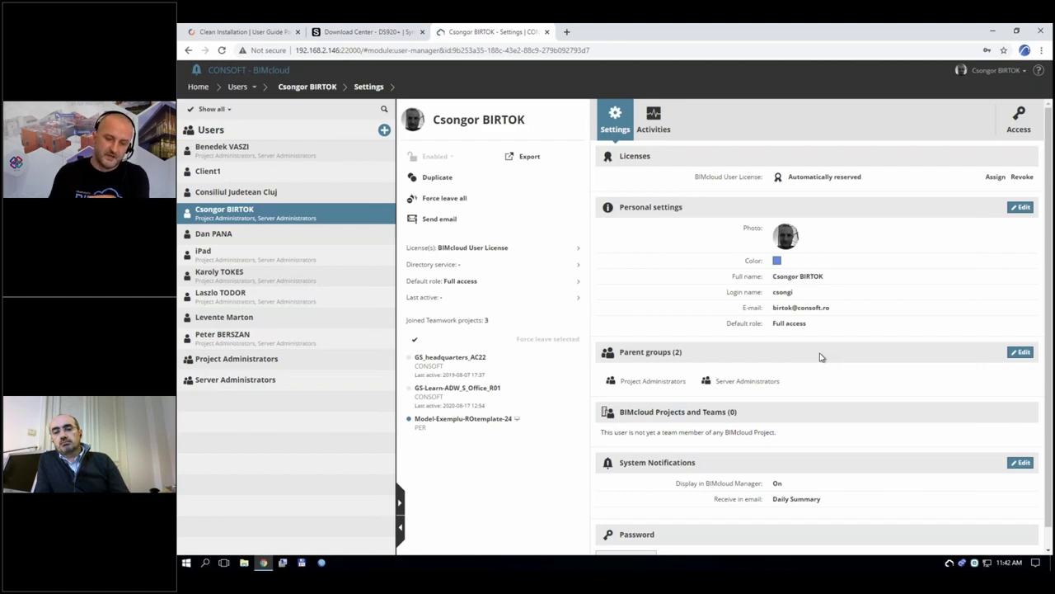
drag(782, 382, 702, 381)
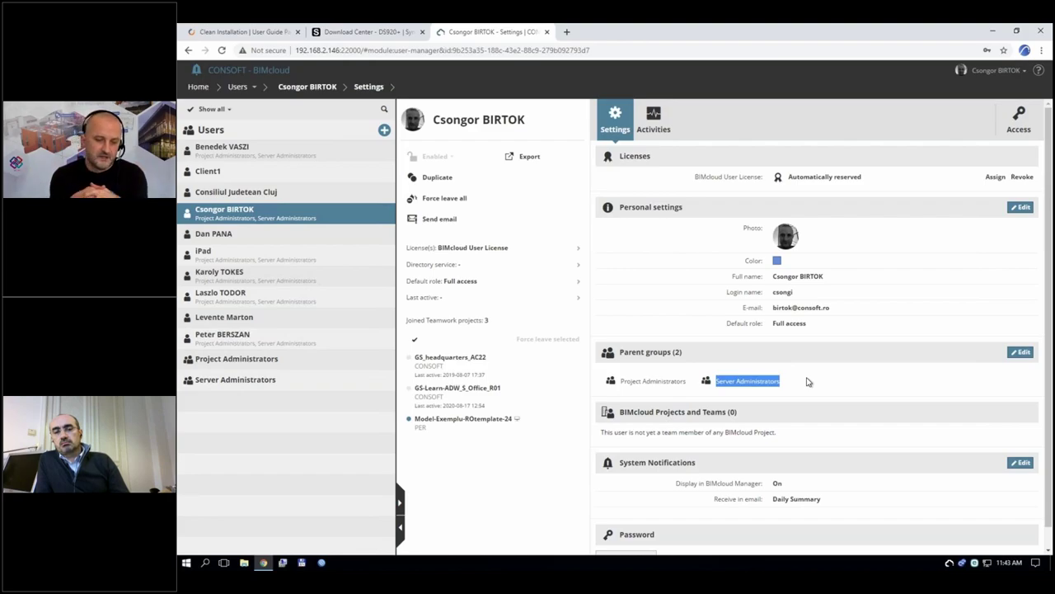
drag(742, 384, 686, 385)
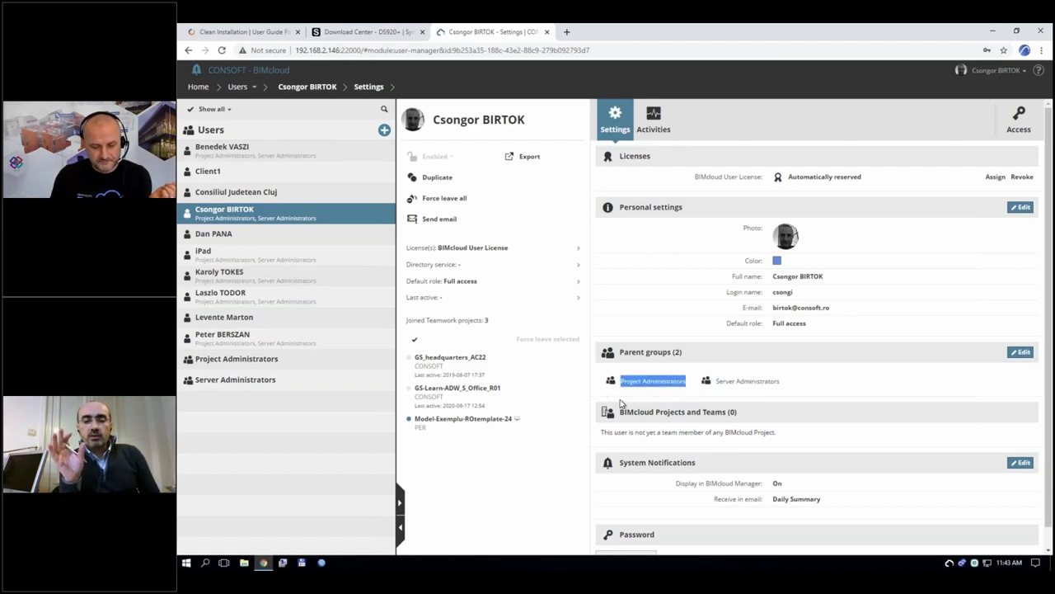
click(545, 492)
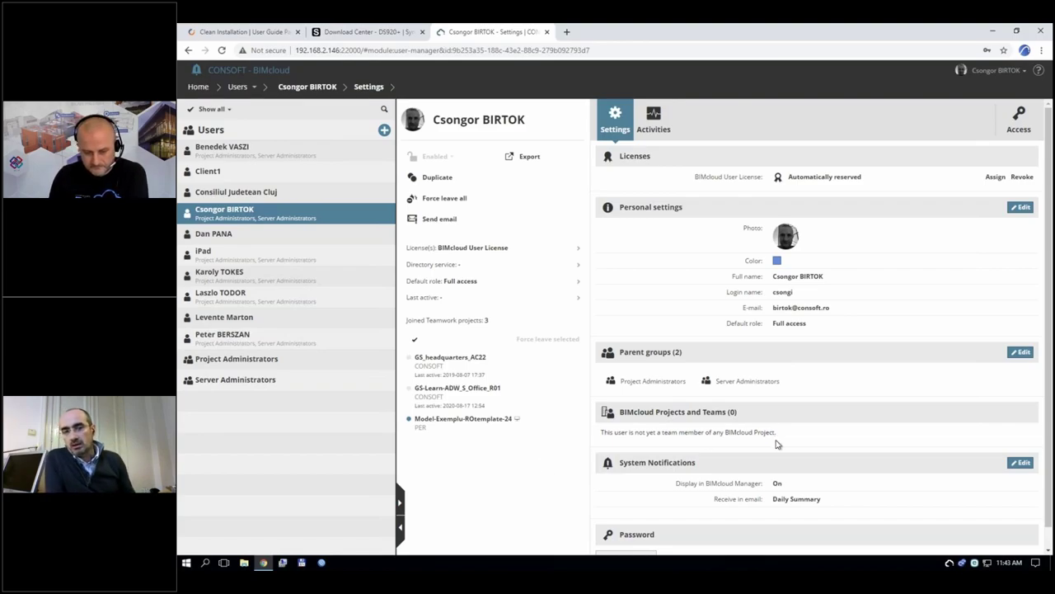
Step: Open the personal settings of the user with the Lead Architect default role for editing and look through the available default roles
click(329, 244)
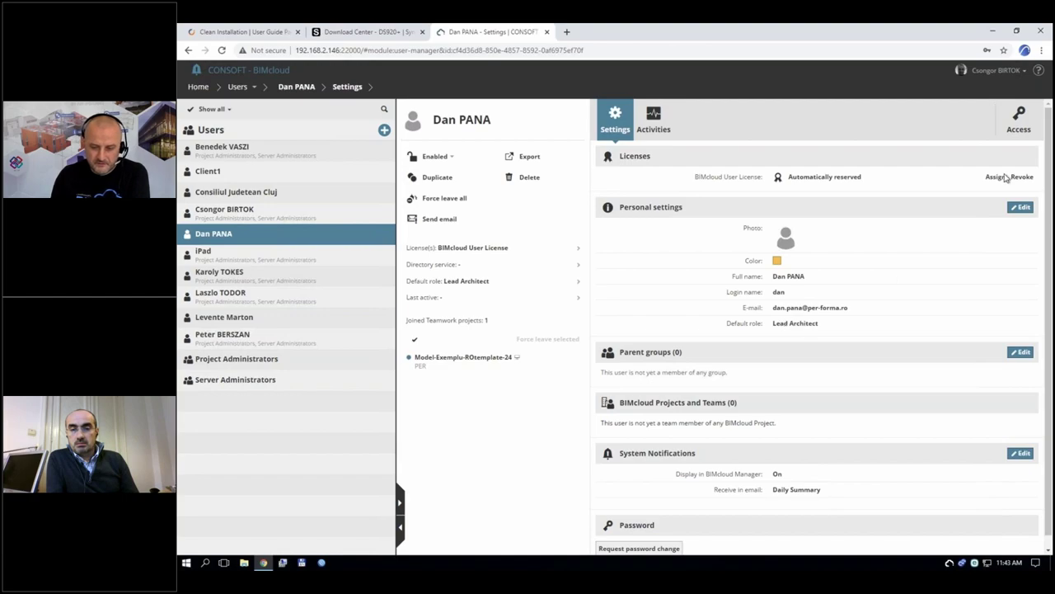
click(1021, 207)
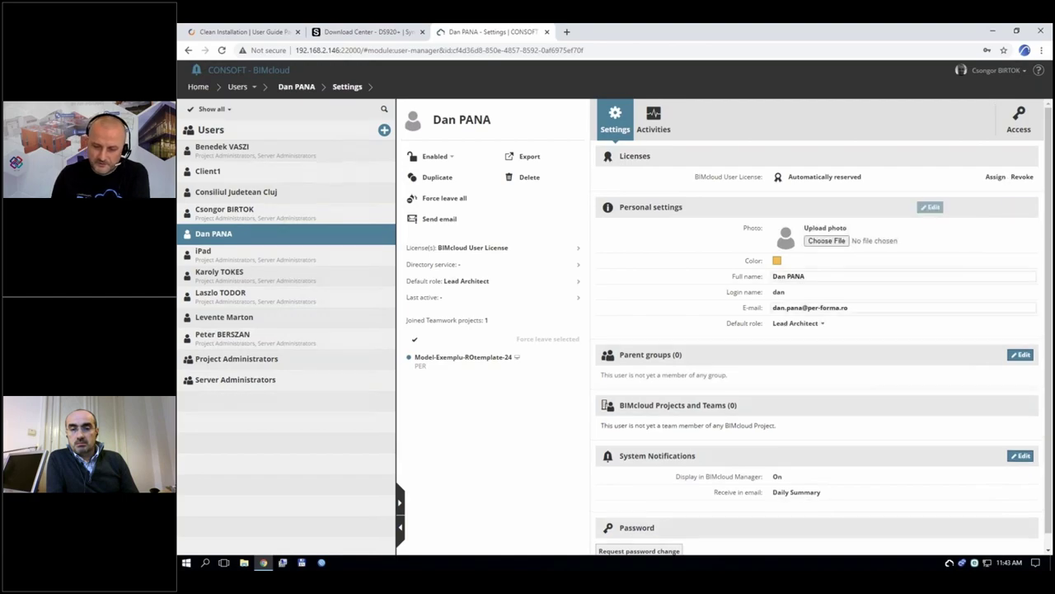
click(816, 324)
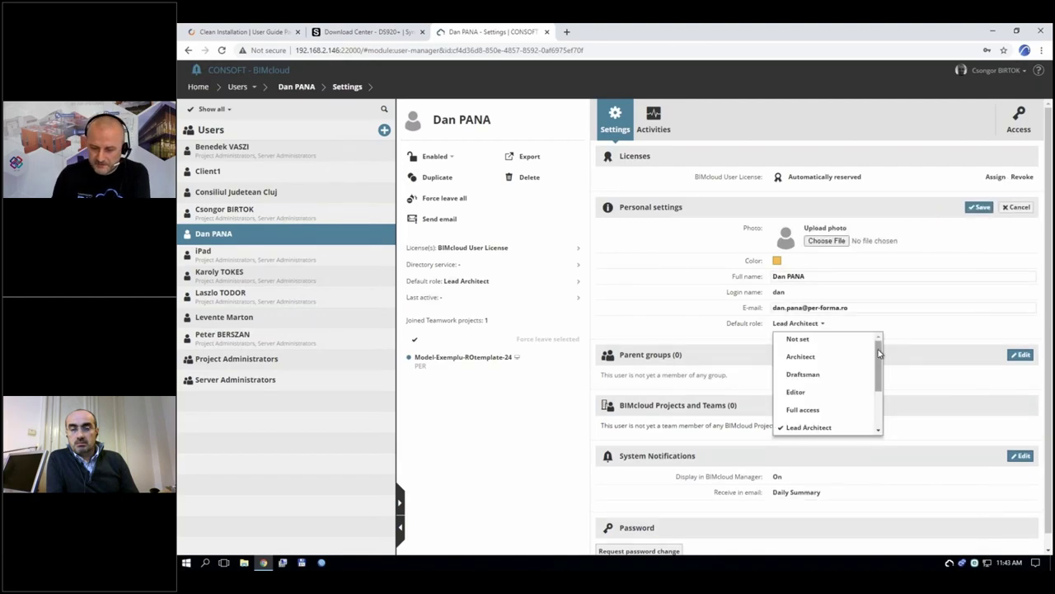
scroll(880, 355, down, 2)
scroll(882, 351, up, 2)
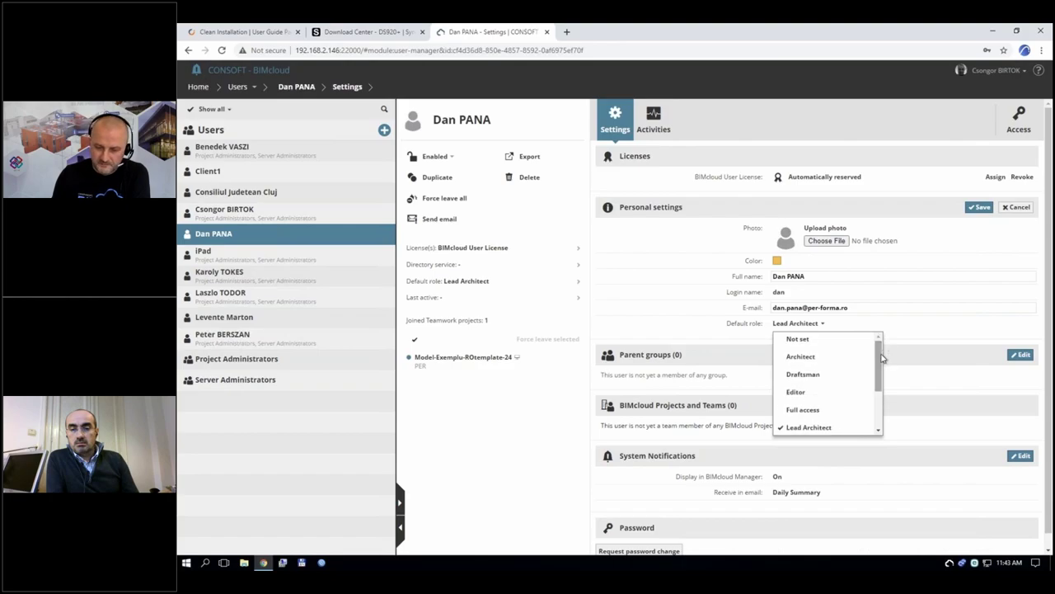
scroll(882, 396, down, 1)
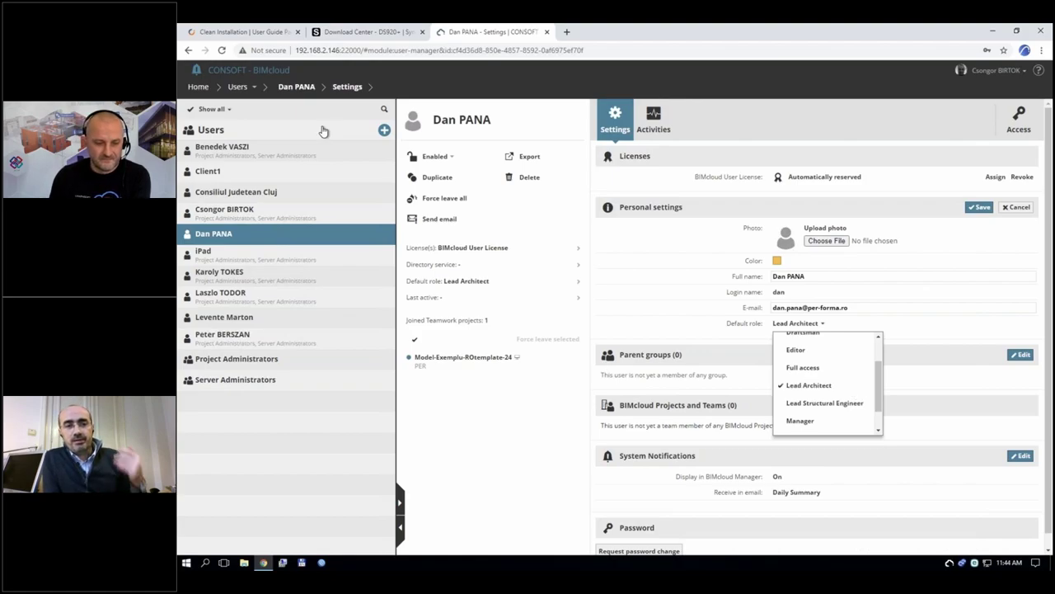
Step: Leave the user's settings for the Roles page, discarding the unsaved changes
click(266, 94)
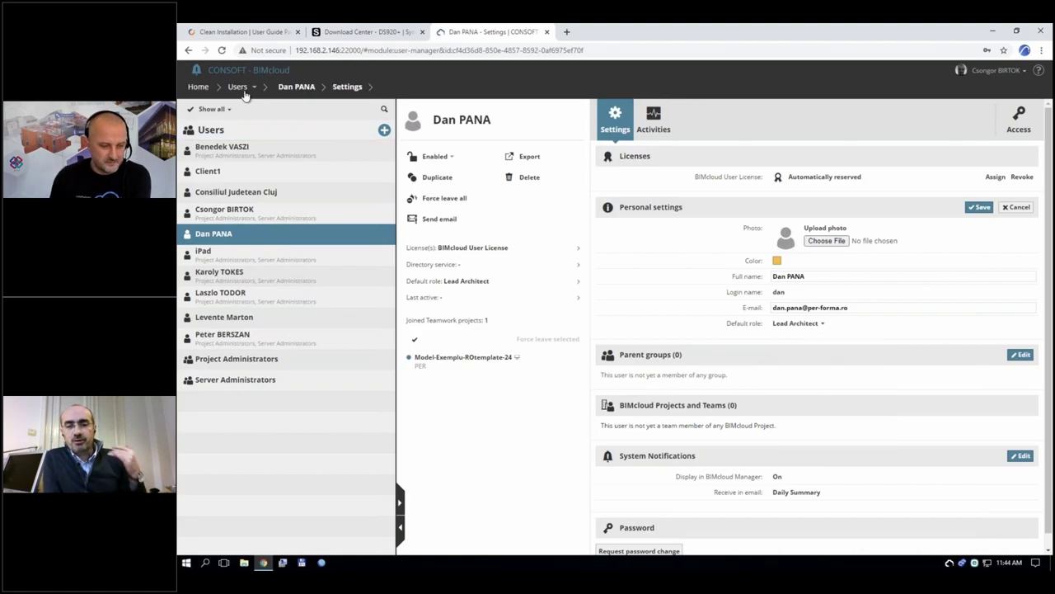
click(245, 93)
click(247, 137)
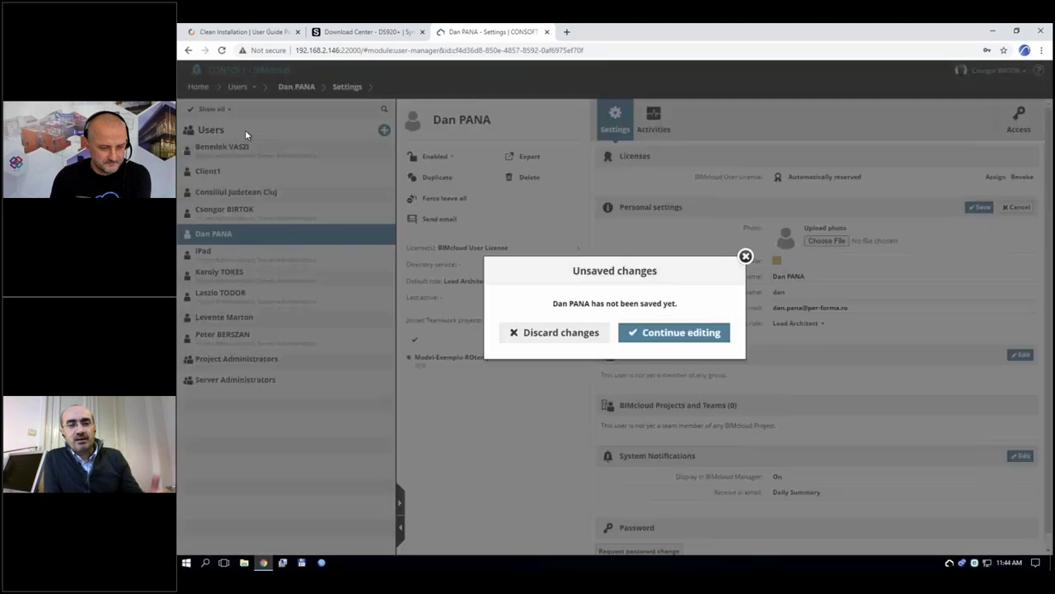
click(563, 333)
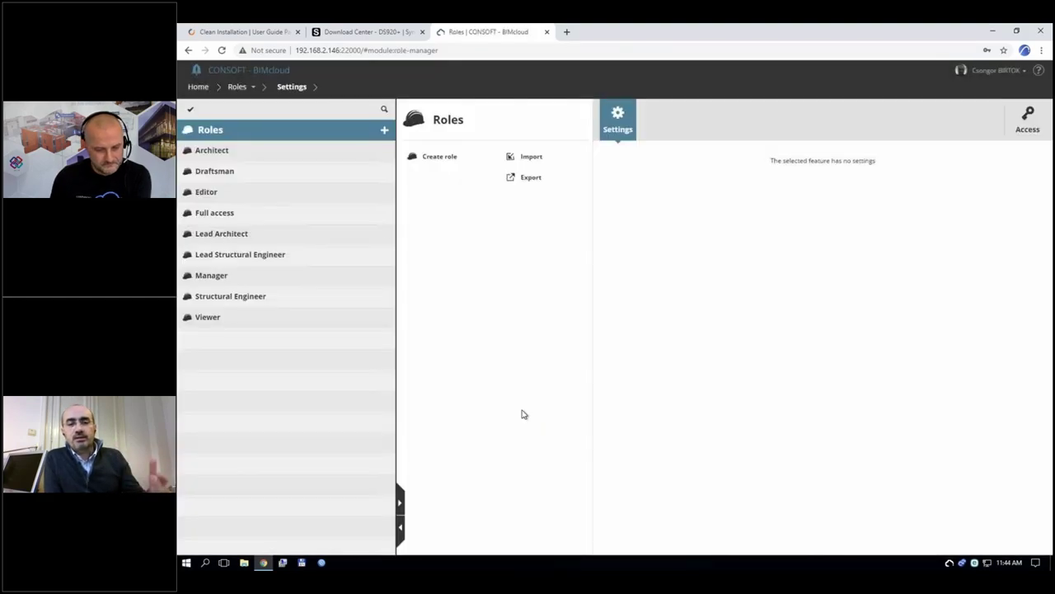
Step: Review the permissions granted to the Lead Architect role, including the ARCHICAD Navigator and Attributes groups
click(312, 235)
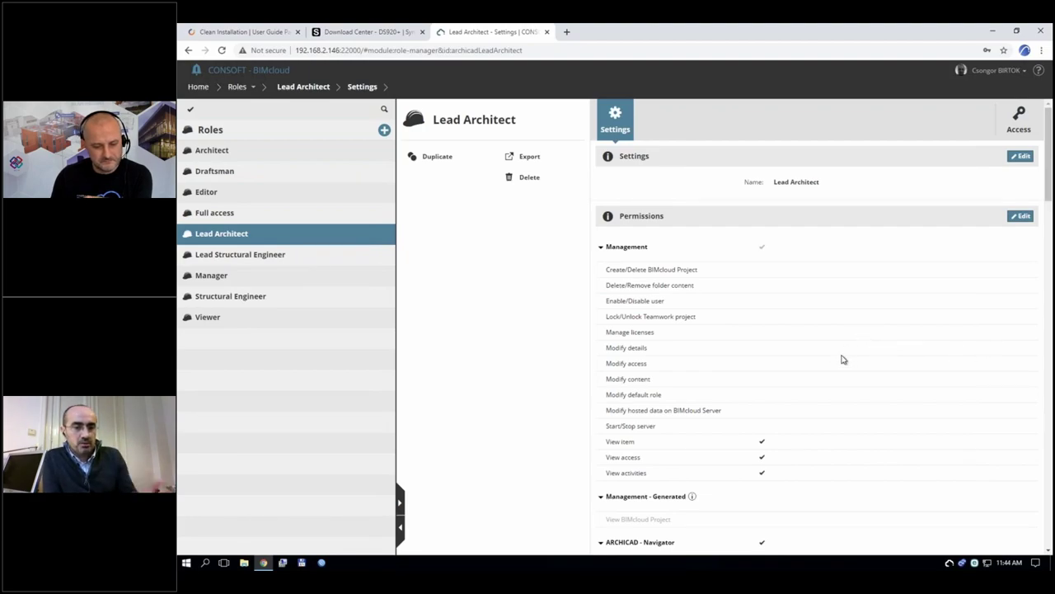
scroll(841, 354, down, 5)
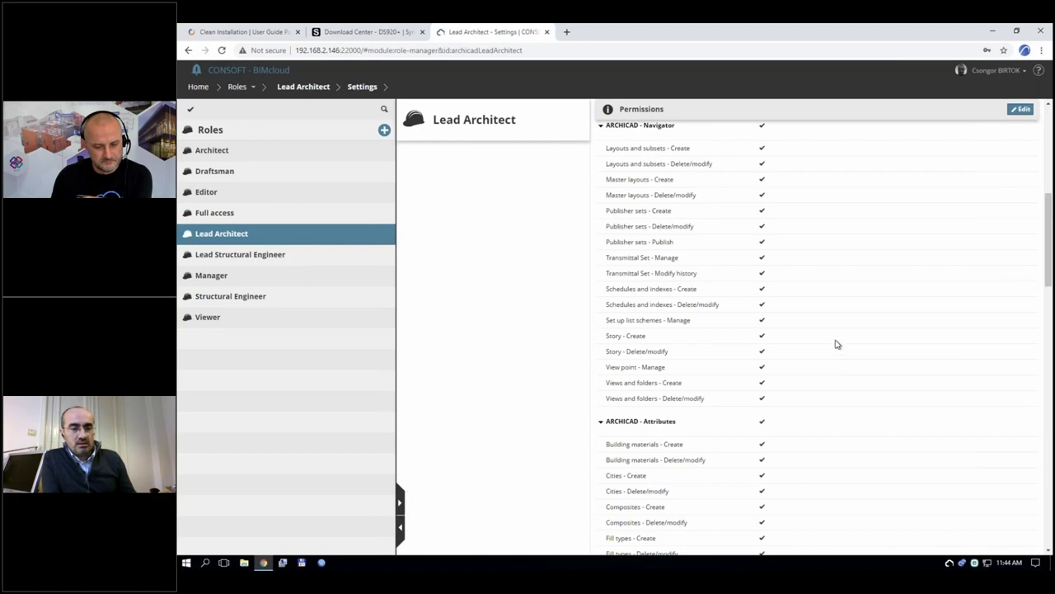
scroll(835, 346, down, 2)
scroll(837, 343, down, 1)
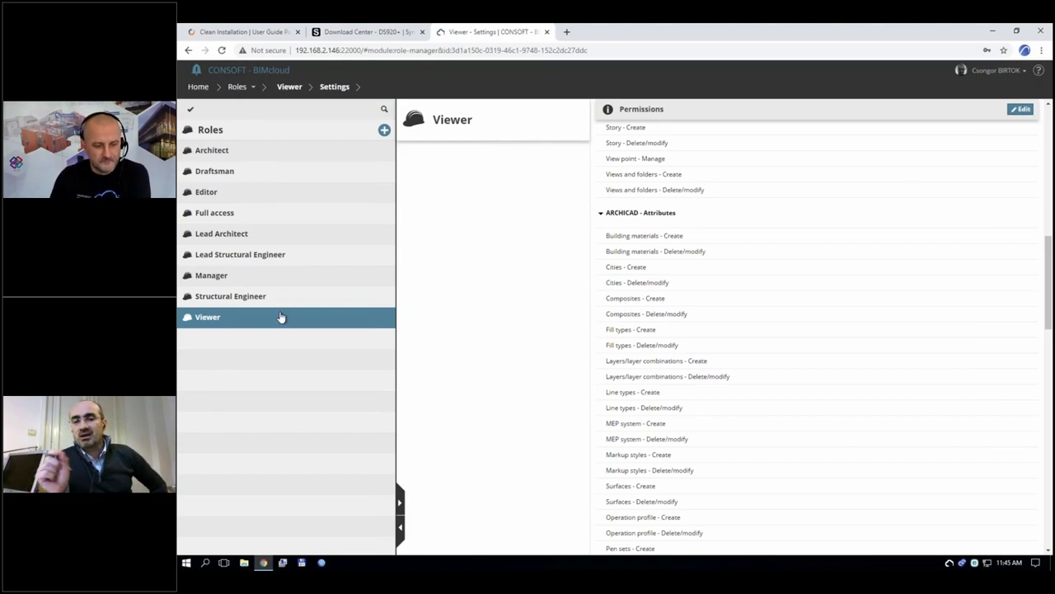
Step: Review the Draftsman role's permissions from ARCHICAD Attributes and Tools through to External Content
click(251, 172)
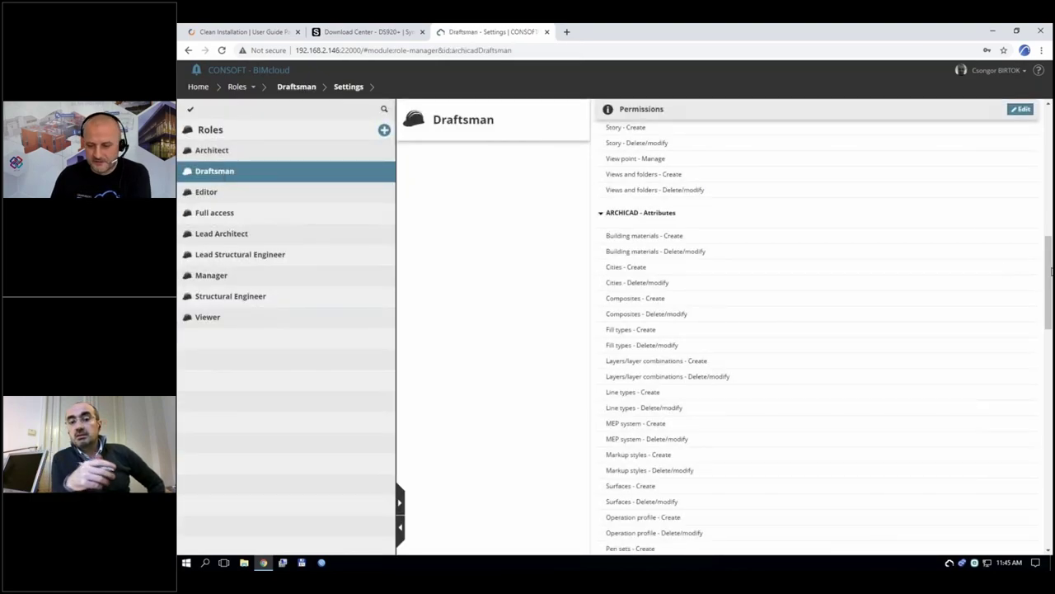
scroll(1047, 309, down, 6)
scroll(1047, 308, up, 3)
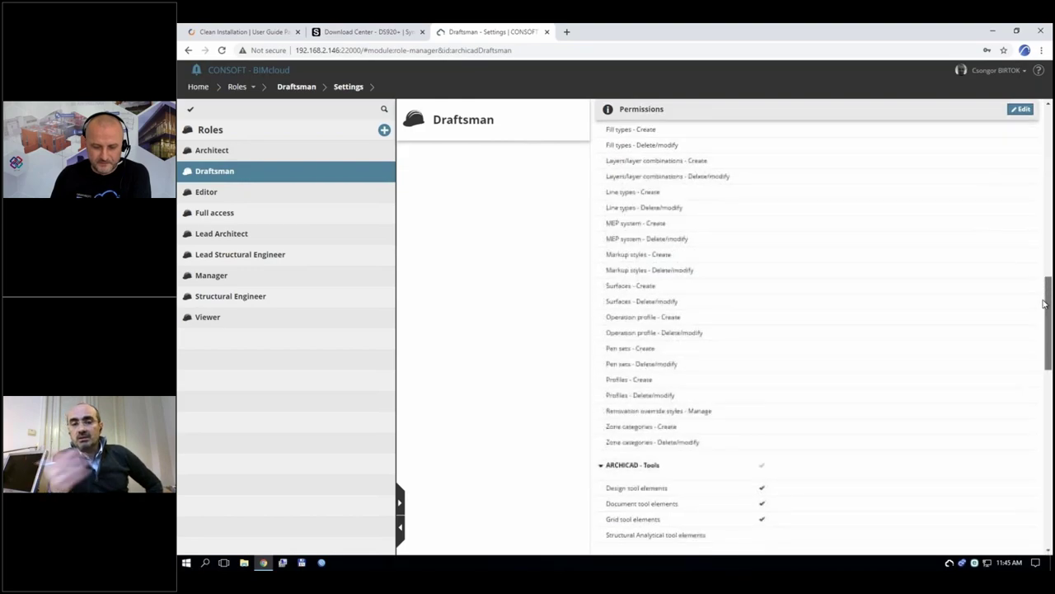
scroll(1045, 313, down, 3)
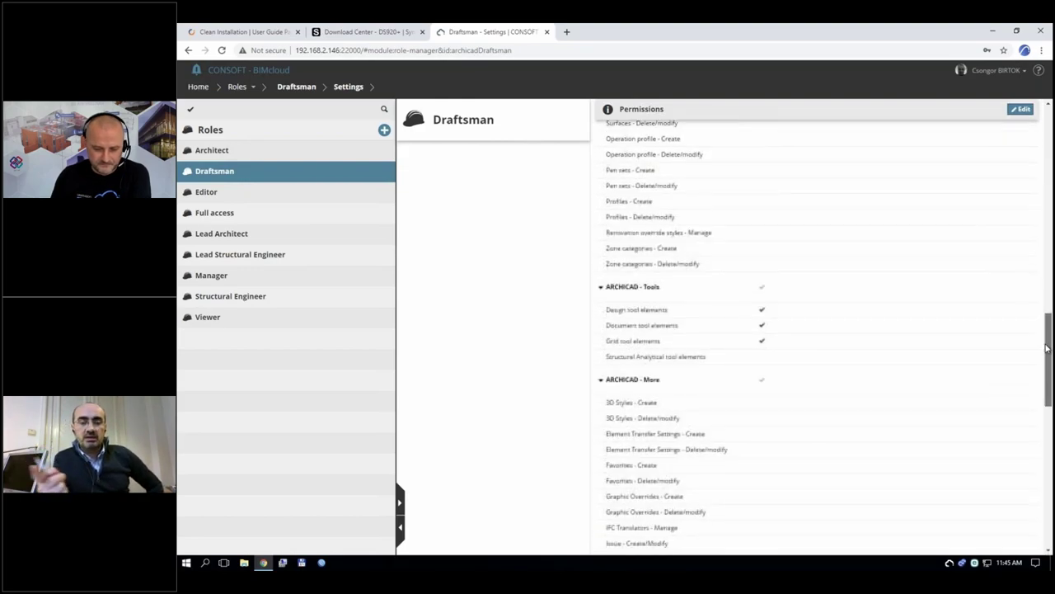
scroll(1049, 367, down, 6)
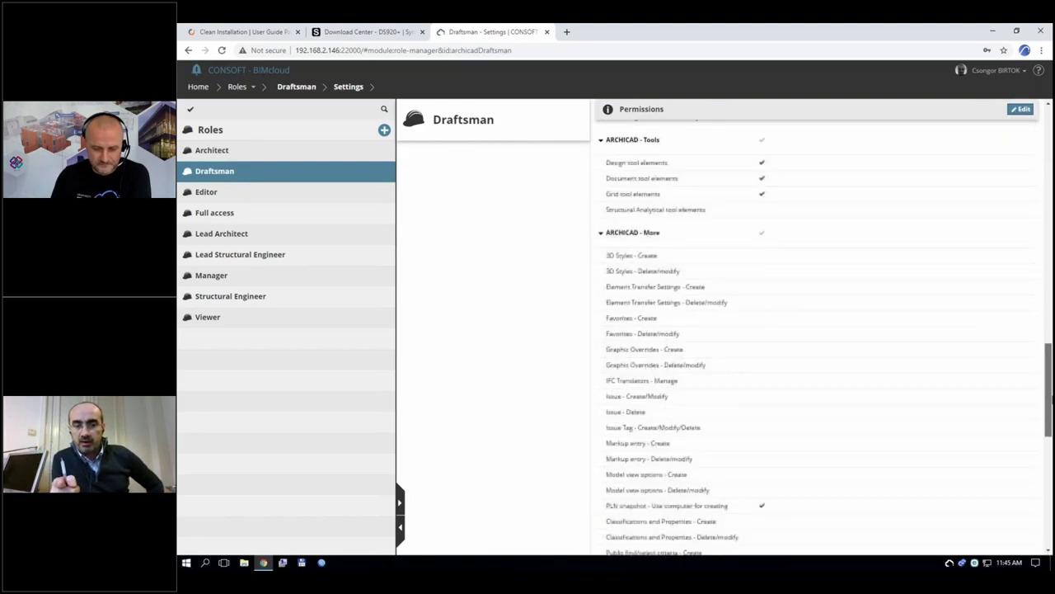
scroll(824, 329, down, 4)
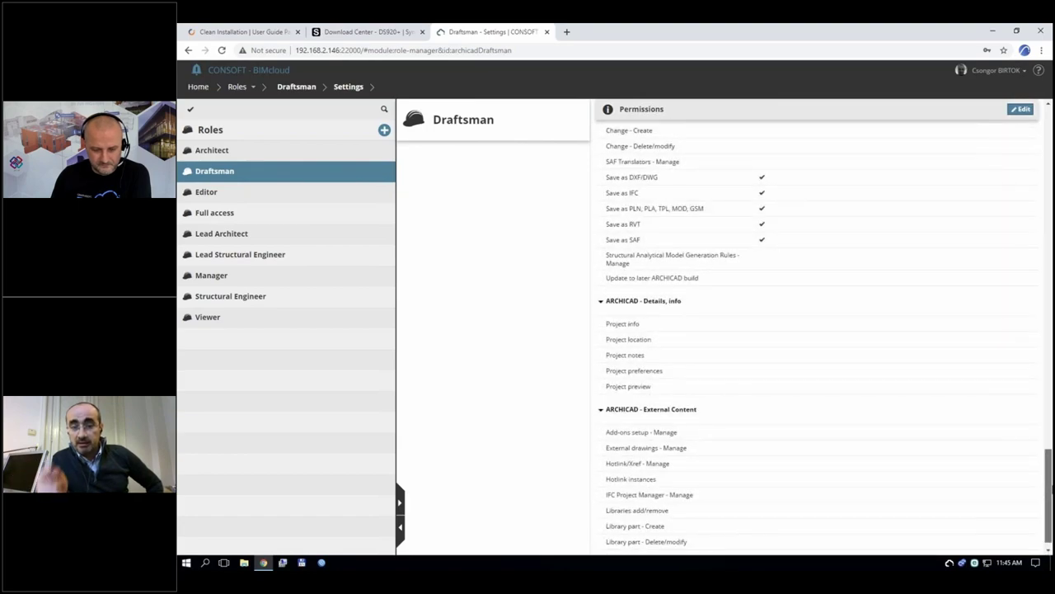
scroll(1038, 267, up, 15)
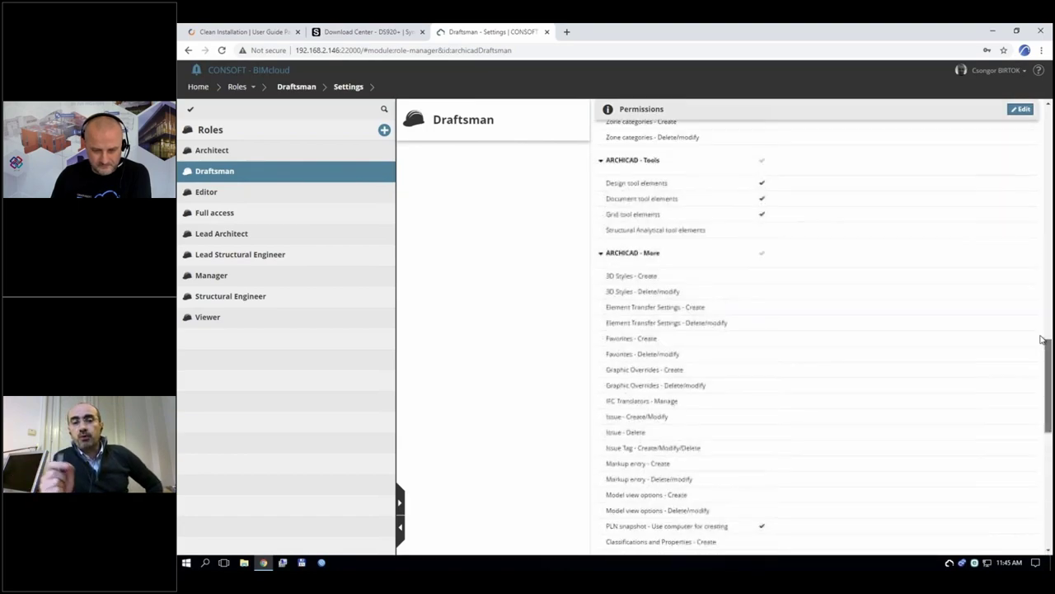
Step: Leave the Draftsman role's permissions for the Projects page and expand the CONSOFT folder's contents
scroll(1038, 267, up, 10)
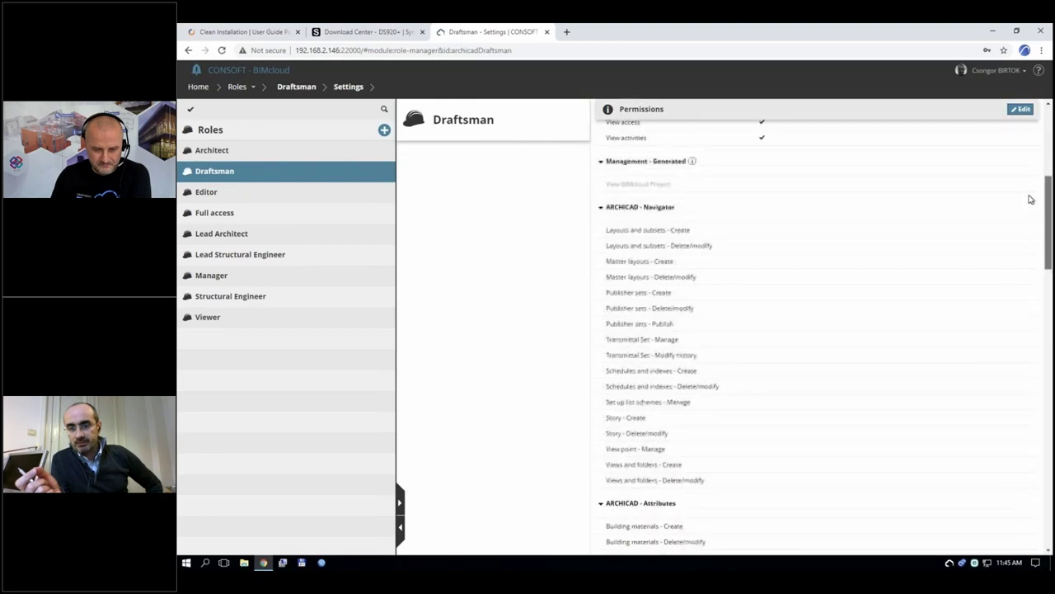
scroll(1026, 150, up, 3)
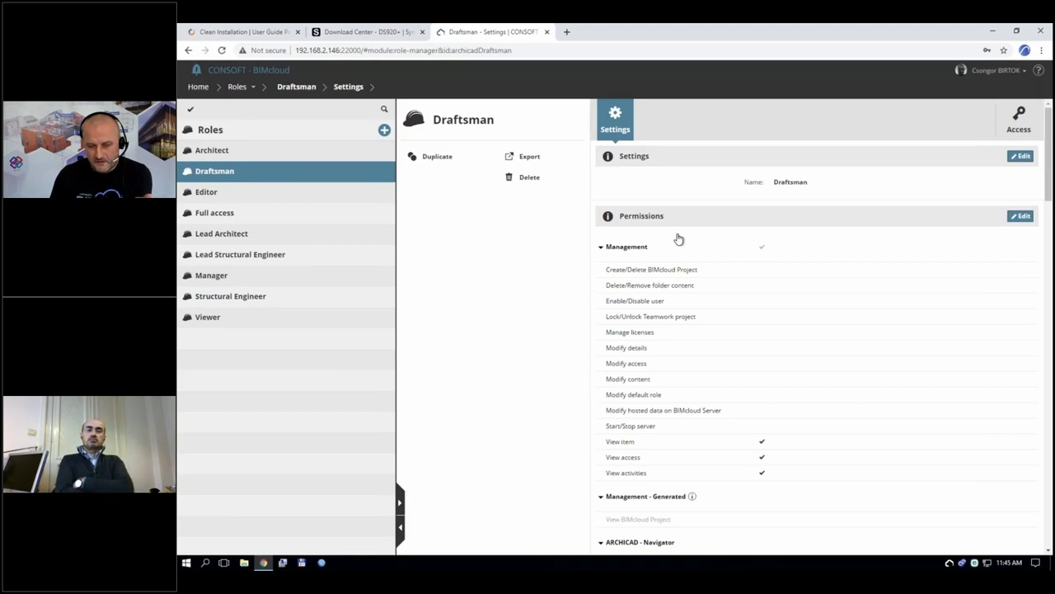
click(203, 89)
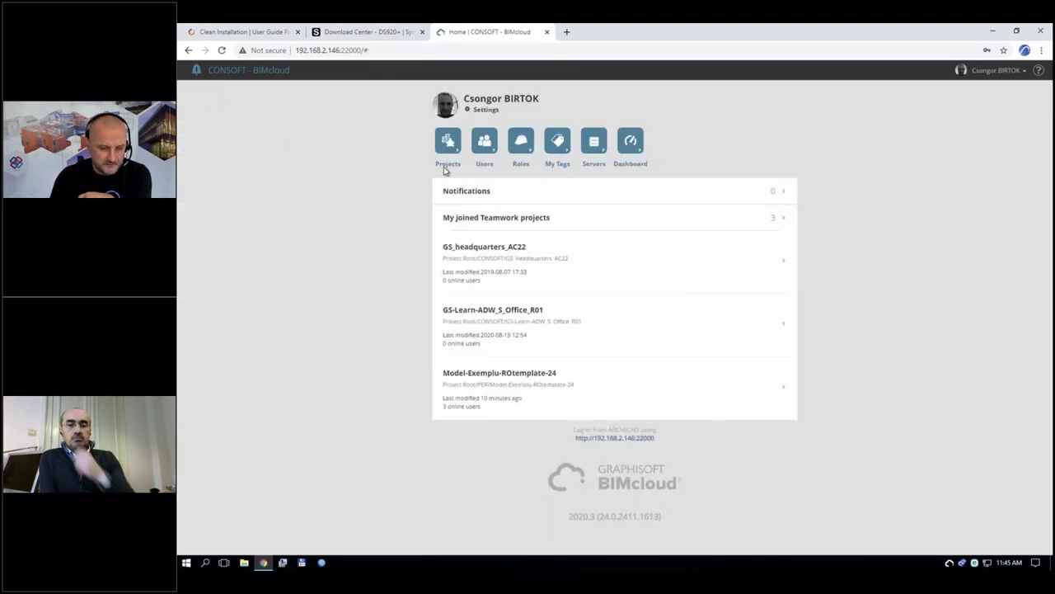
click(453, 142)
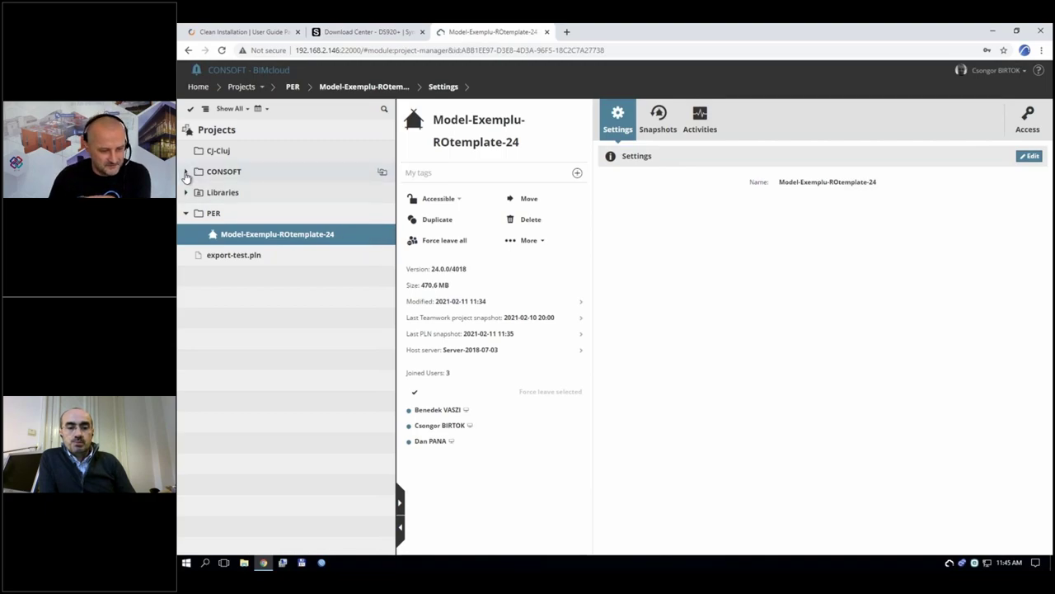
click(224, 136)
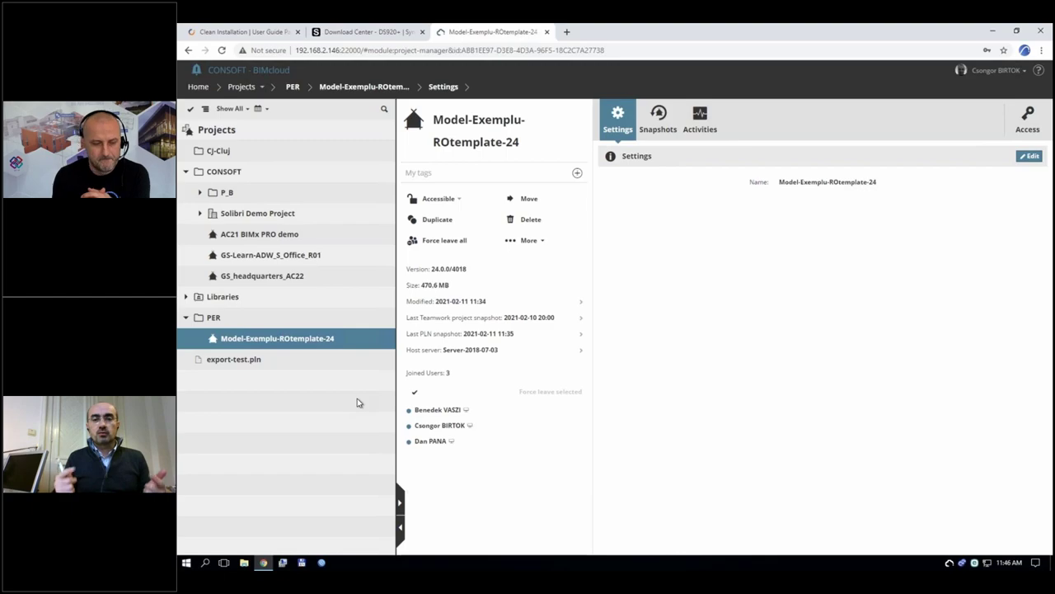
Step: Open the Libraries folder's settings, expand the folder to list its libraries and collapse the CONSOFT folder
click(268, 298)
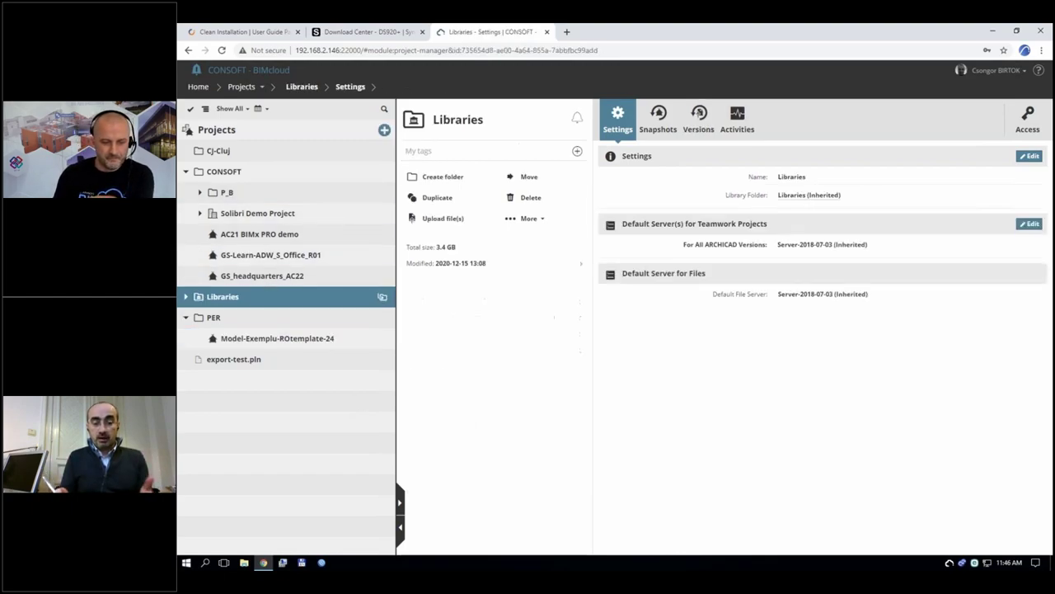
click(185, 299)
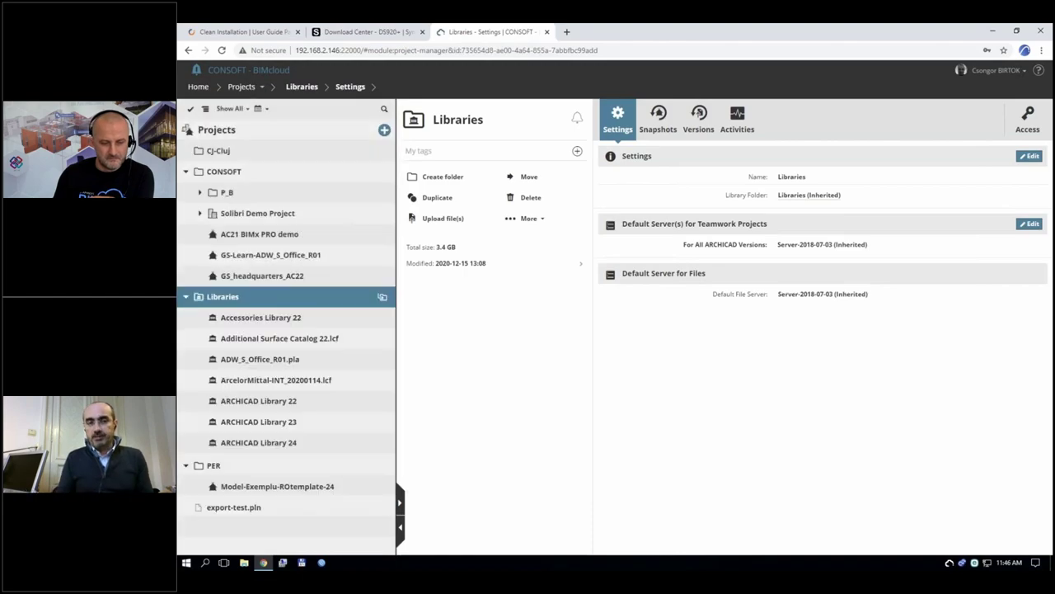
click(186, 172)
Step: Look at the duplication options for the Model-Exemplu-ROtemplate-24 project and close them without creating a copy
click(357, 509)
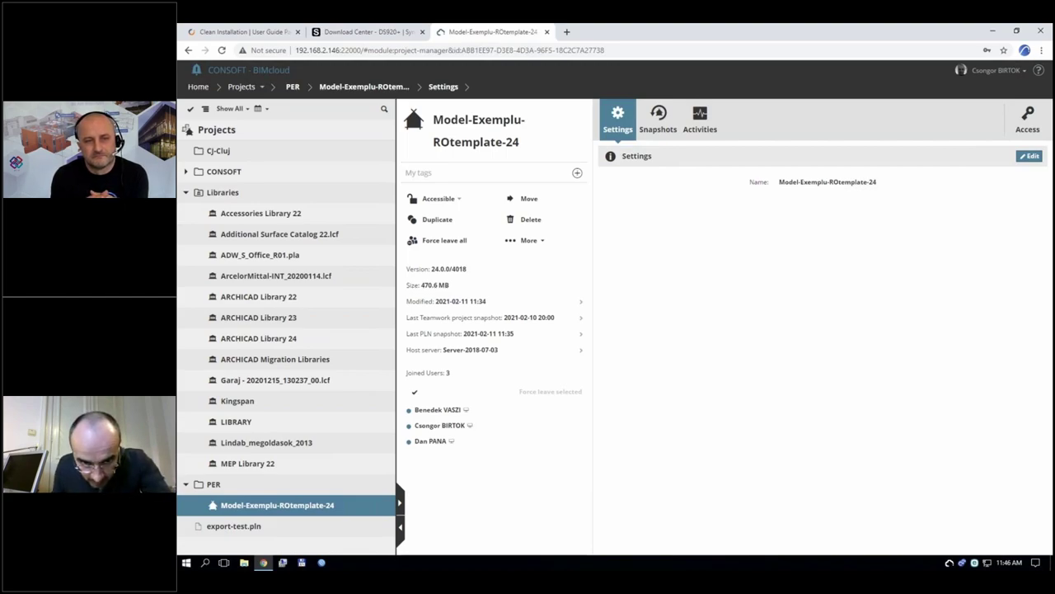
click(440, 221)
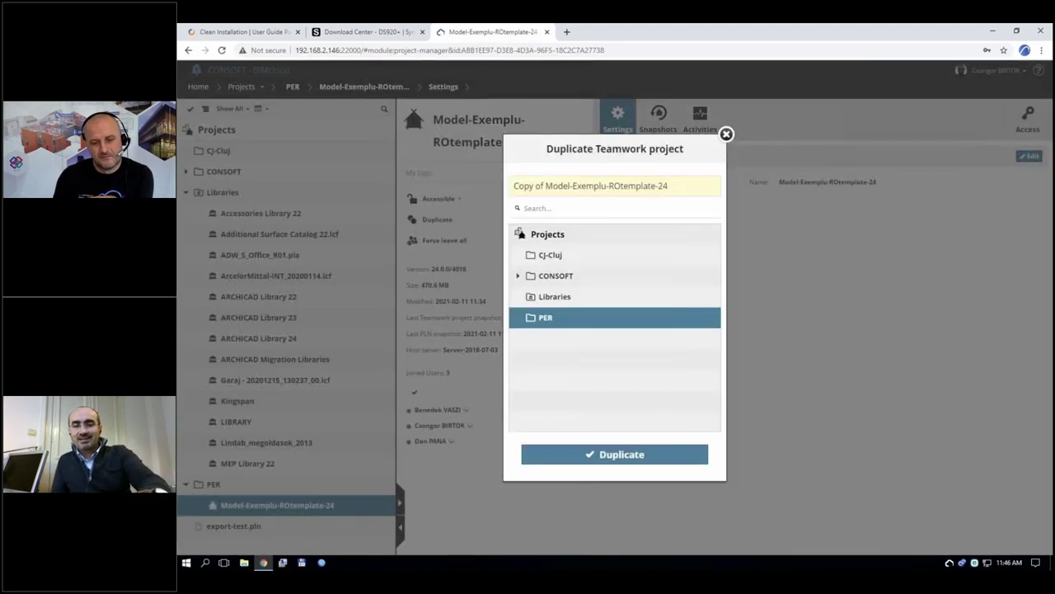
triple_click(691, 187)
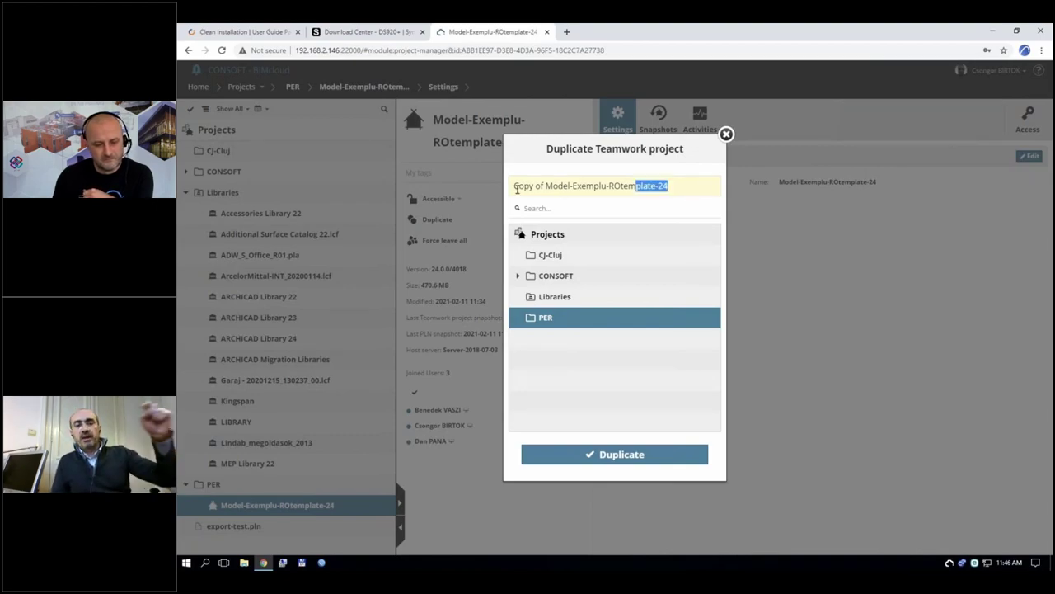
click(691, 187)
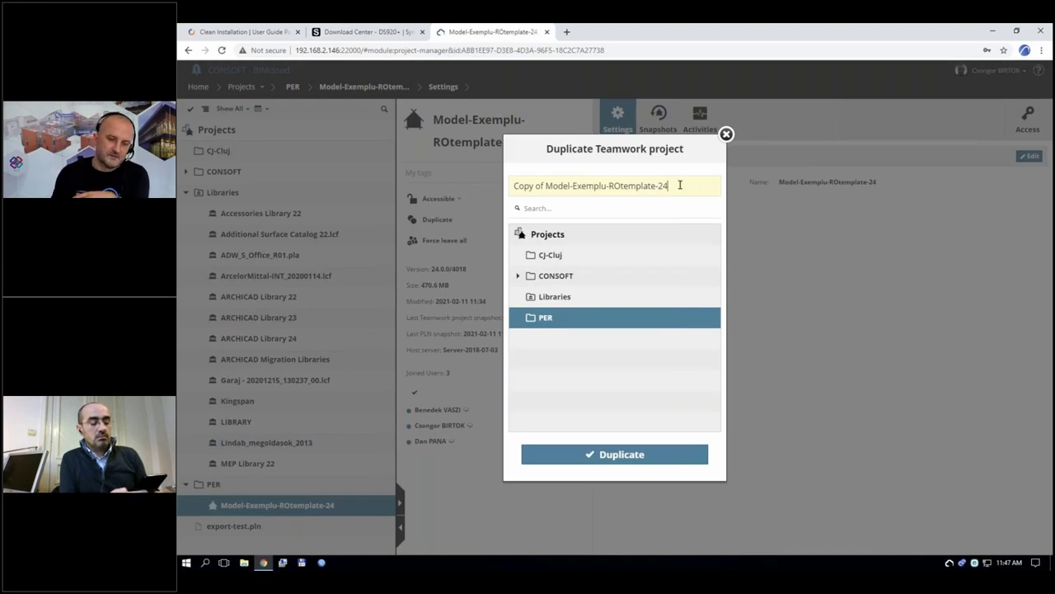
click(726, 134)
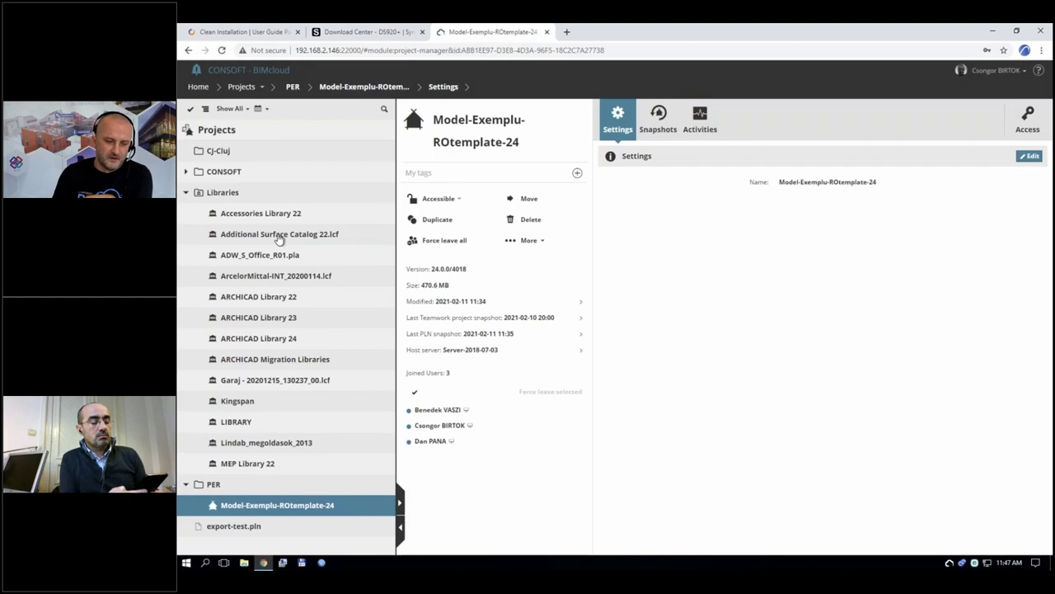
Step: Open the settings of ARCHICAD Library 24 in the Libraries folder
click(245, 194)
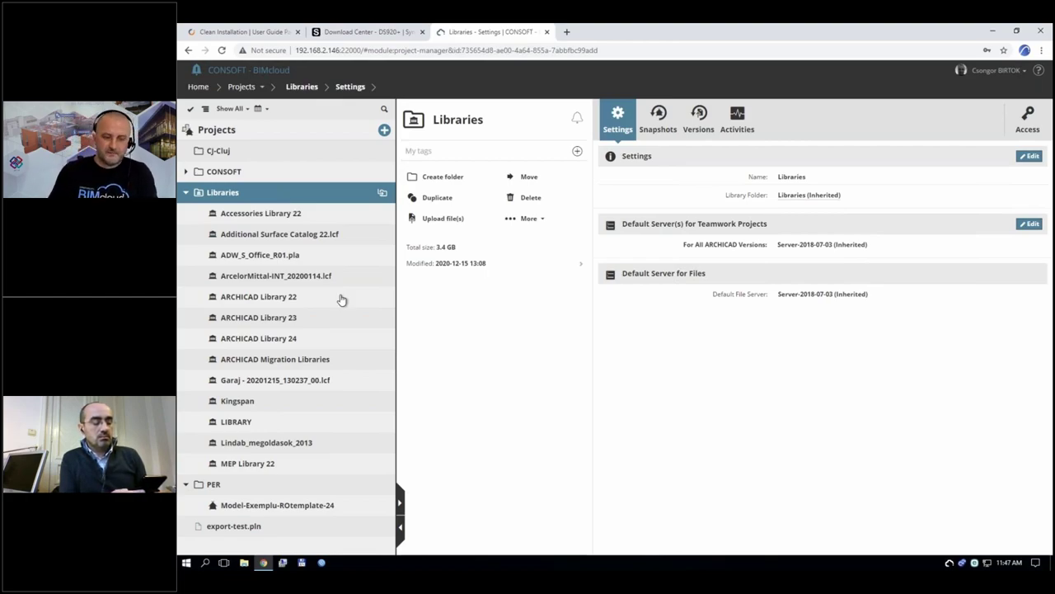
click(355, 340)
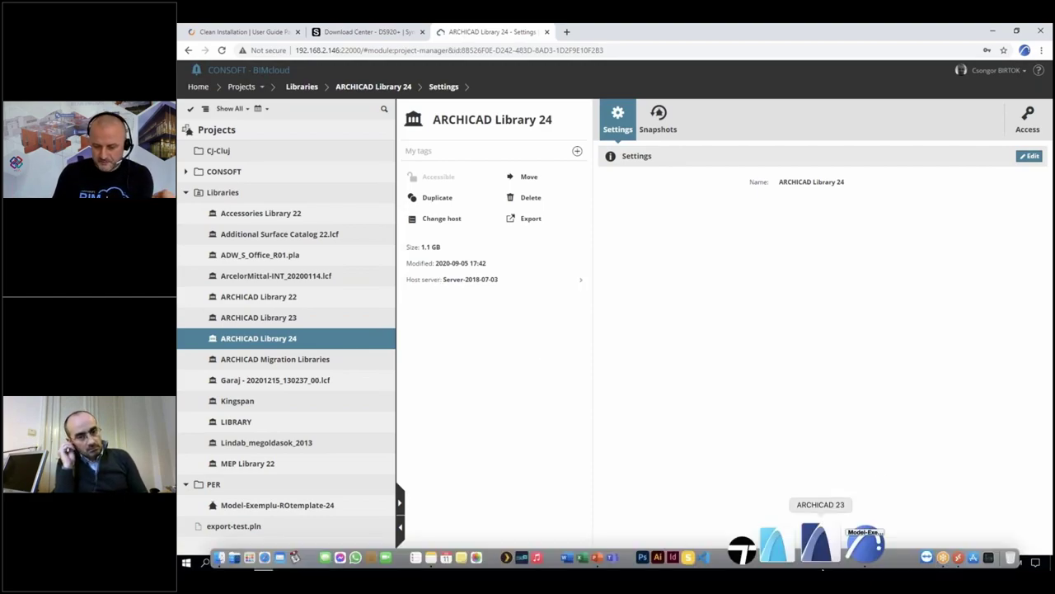
Step: Switch to ARCHICAD, inspect where ARCHICAD Library 24 is loaded from in the Library Manager and close it without changes
click(839, 552)
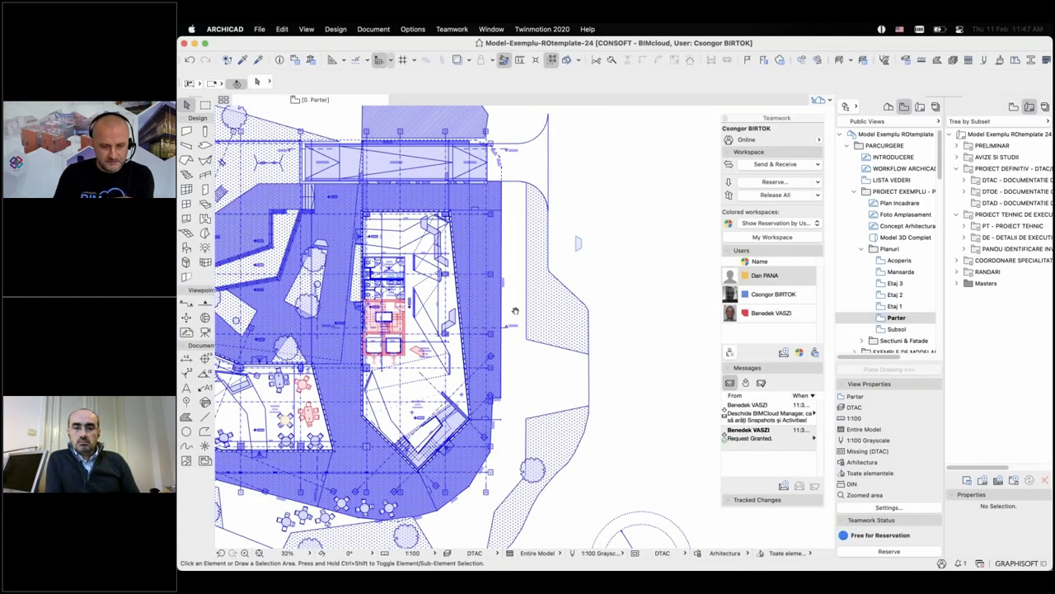
scroll(643, 305, right, 5)
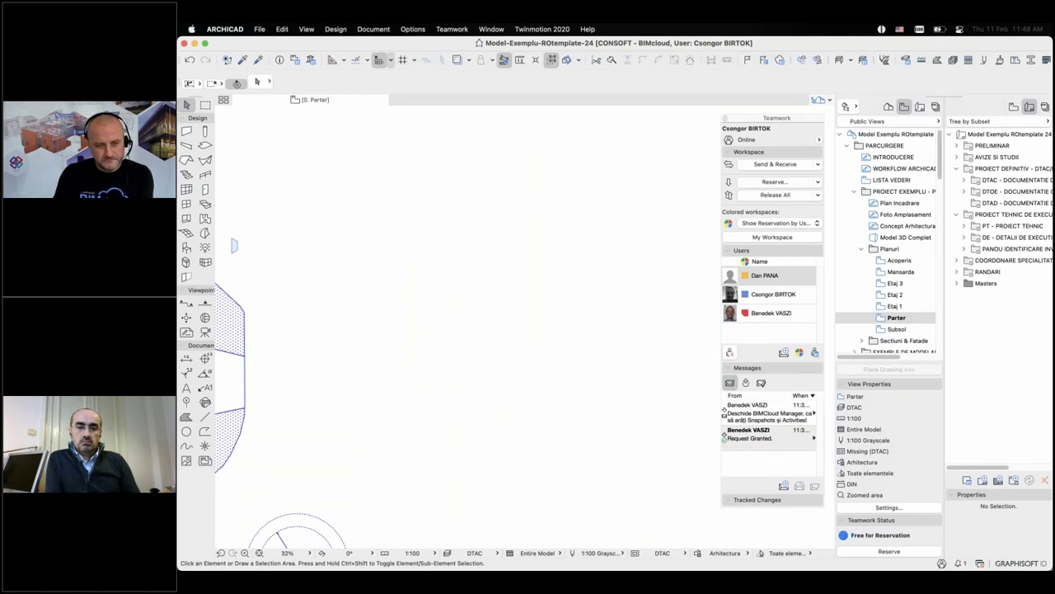
key(super+alt+l)
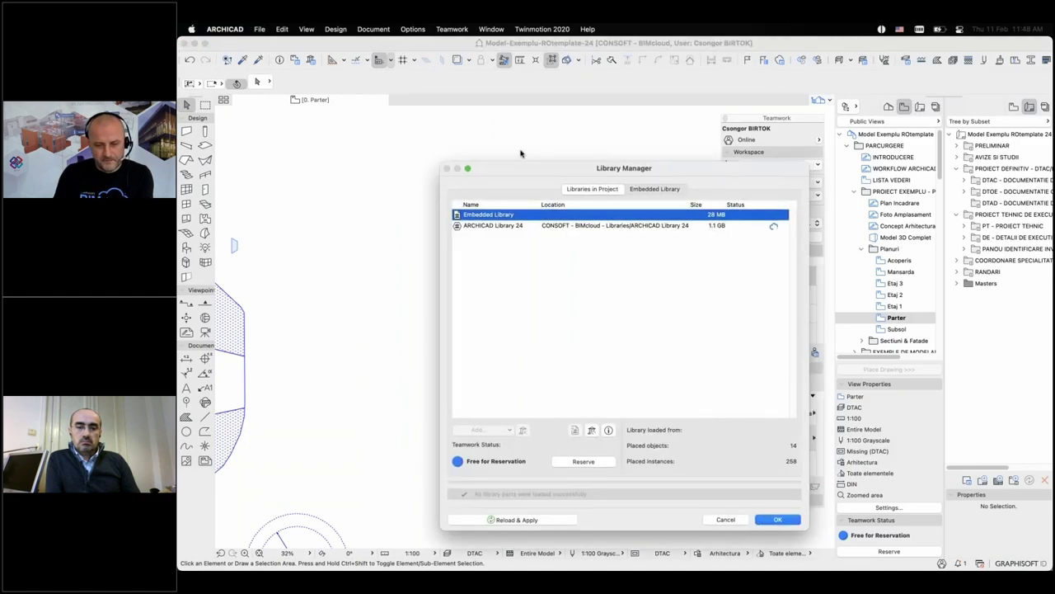
click(384, 204)
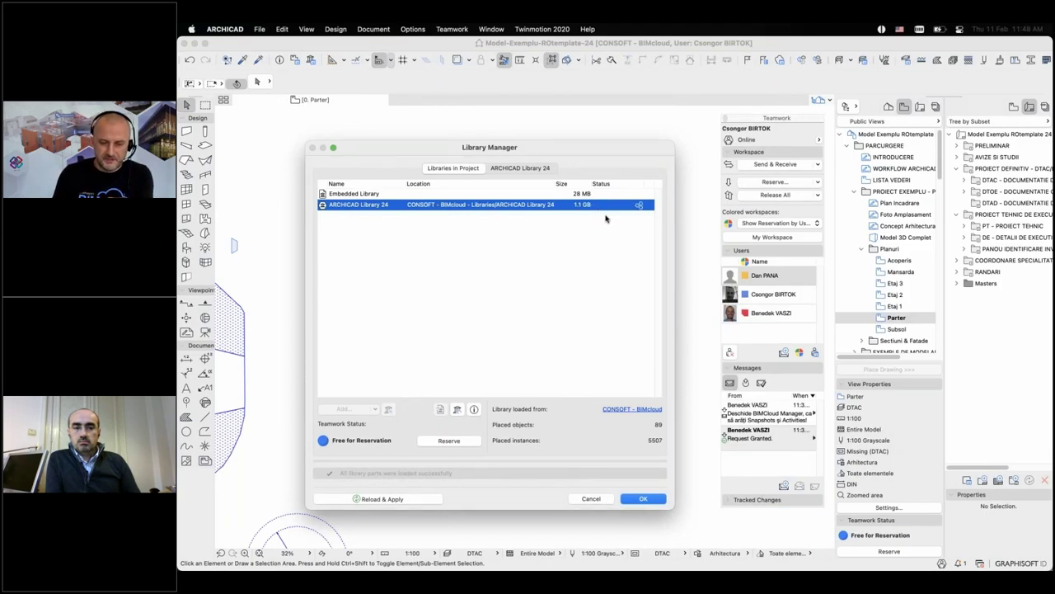
click(634, 222)
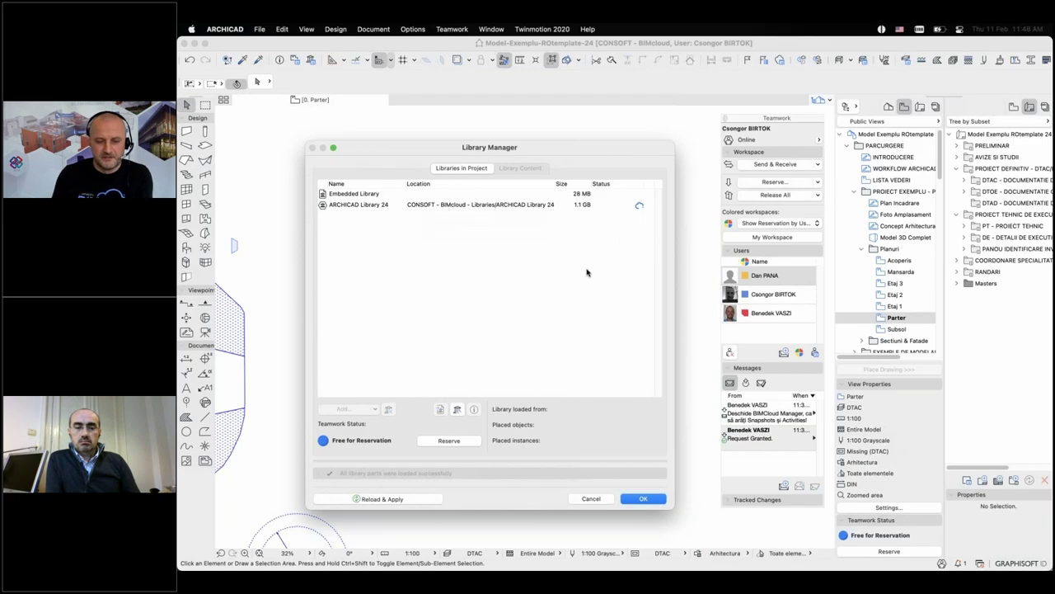
click(437, 208)
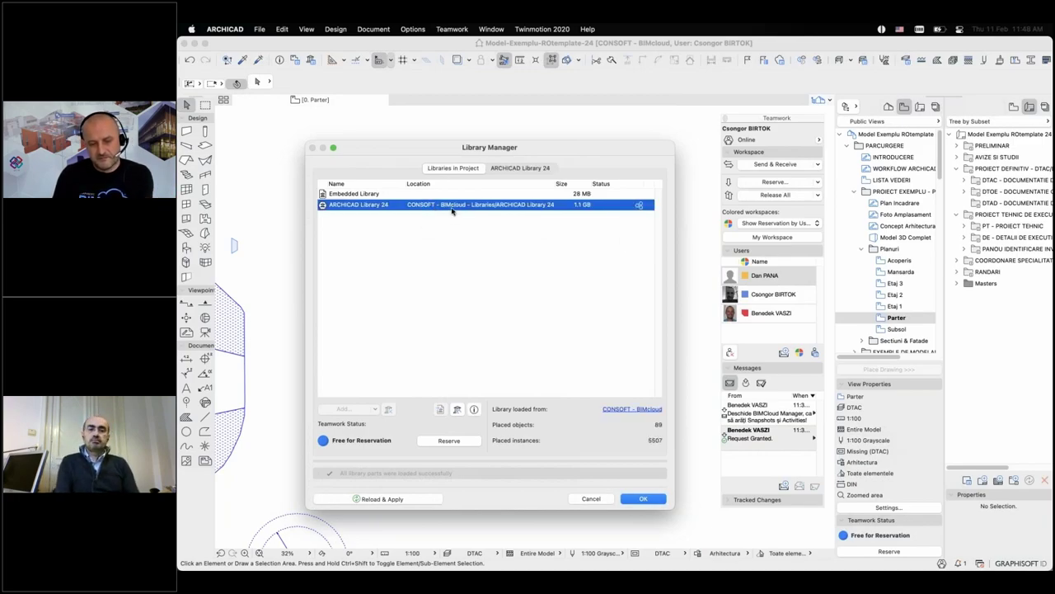
click(612, 250)
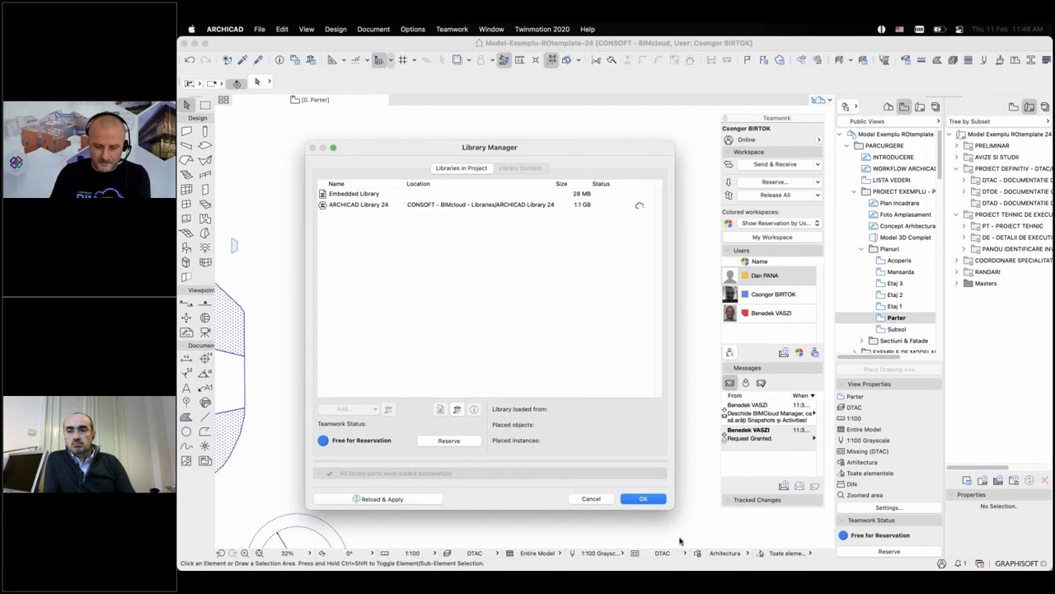
key(Escape)
Step: Return to BIMcloud Manager, examine the joined users and force-leave options of Model-Exemplu-ROtemplate-24, and collapse the Libraries folder
mouse_move(825, 585)
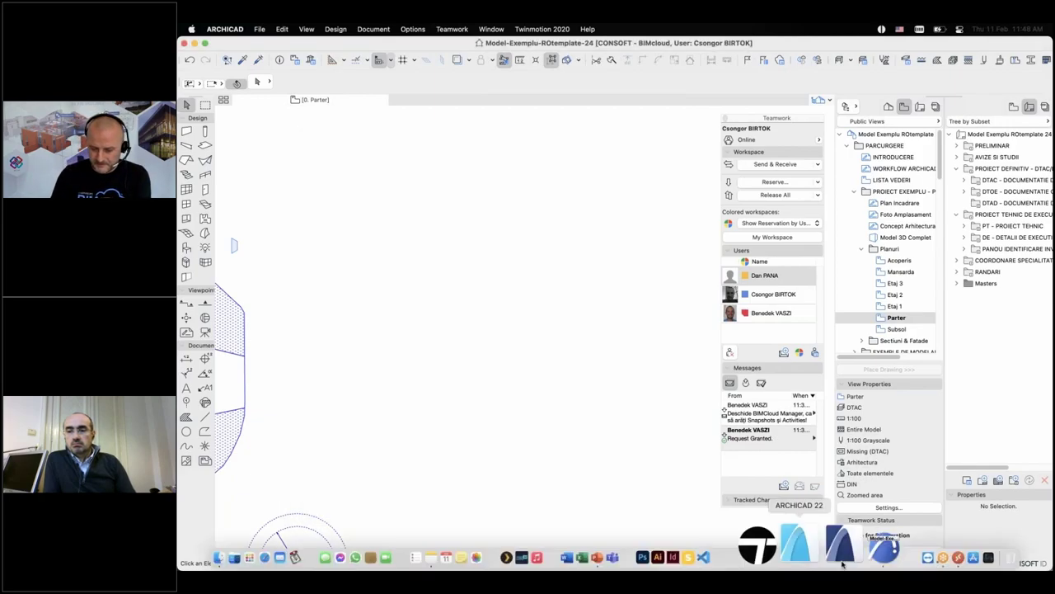
click(905, 546)
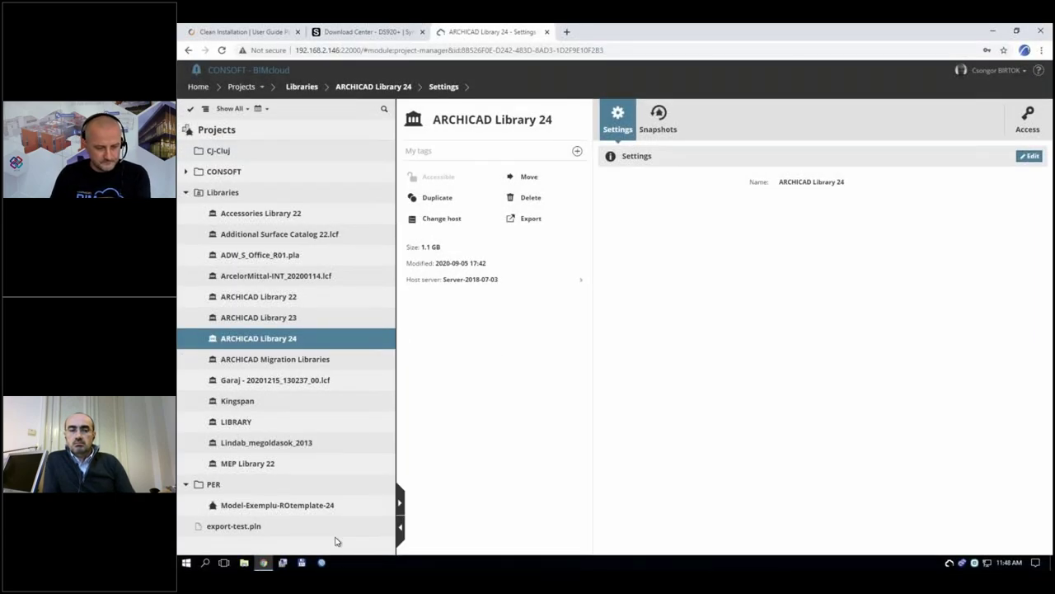
click(341, 504)
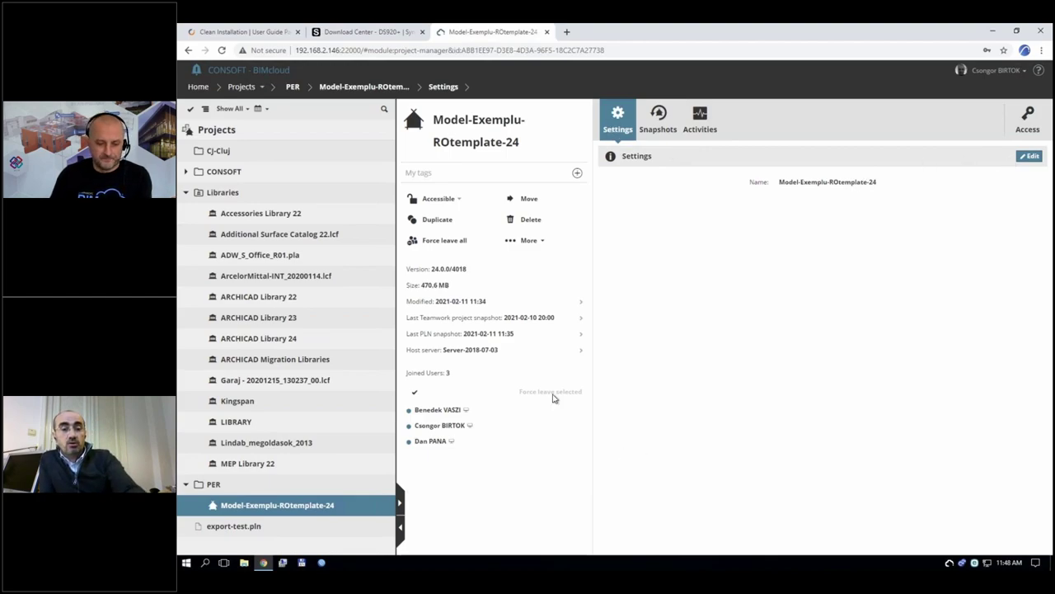
mouse_move(572, 410)
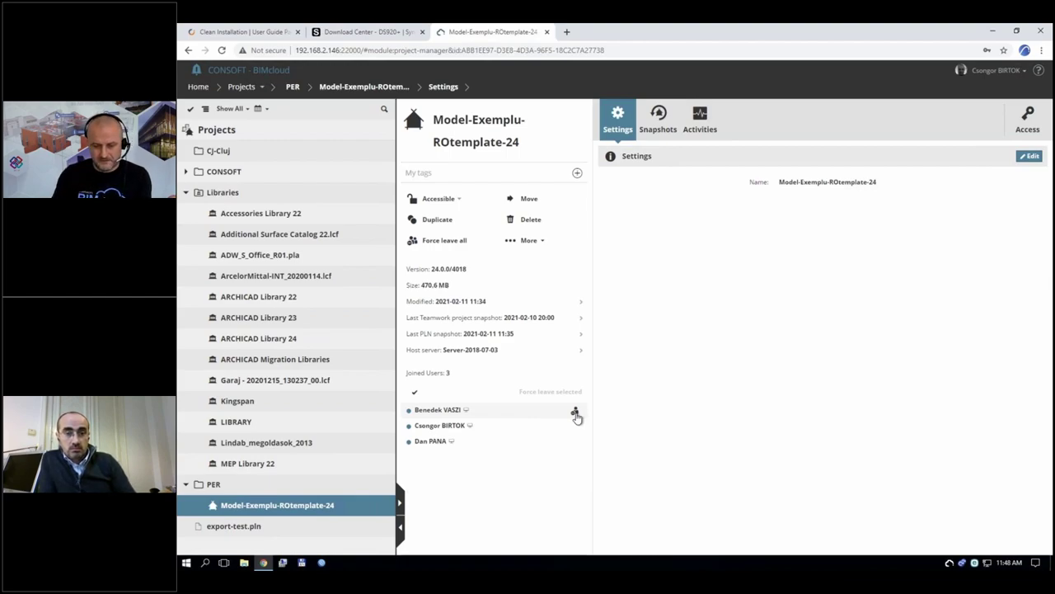
mouse_move(580, 437)
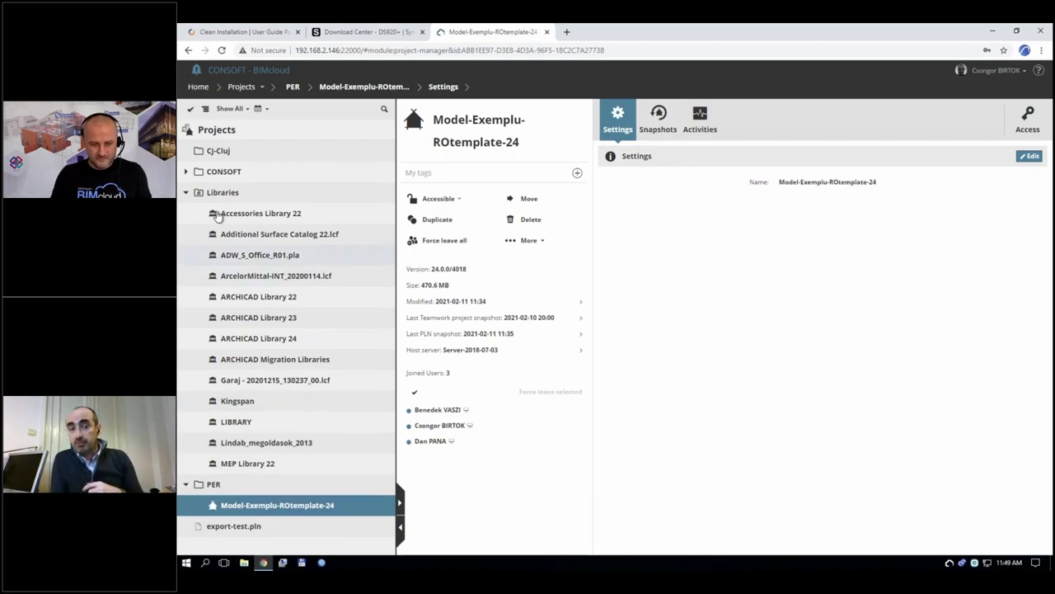
click(186, 193)
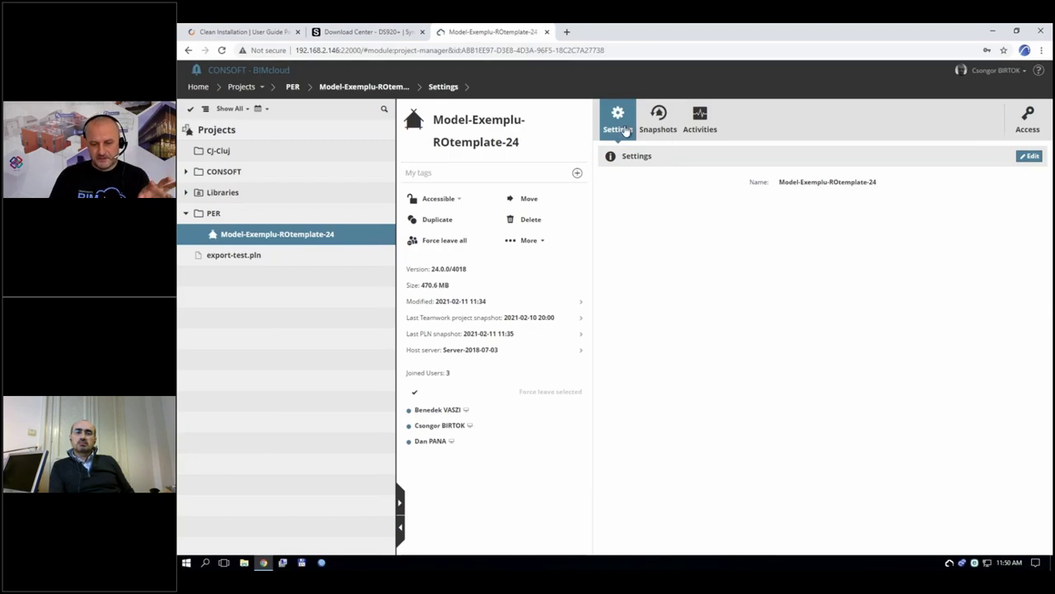
Step: Review the PLN and Teamwork project snapshot schedules of the Model-Exemplu-ROtemplate-24 project
click(660, 128)
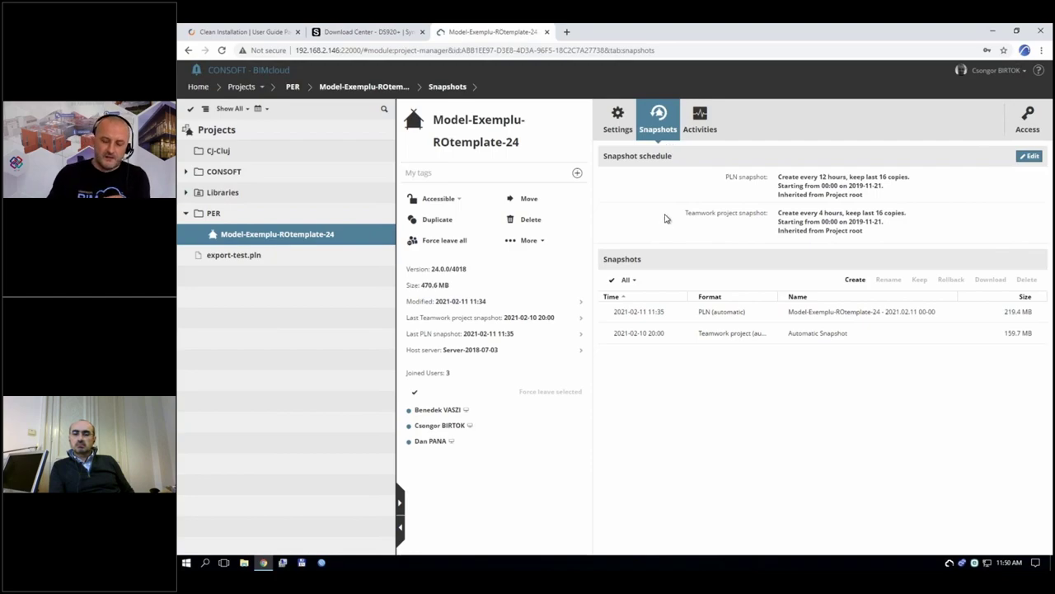
drag(725, 177, 768, 177)
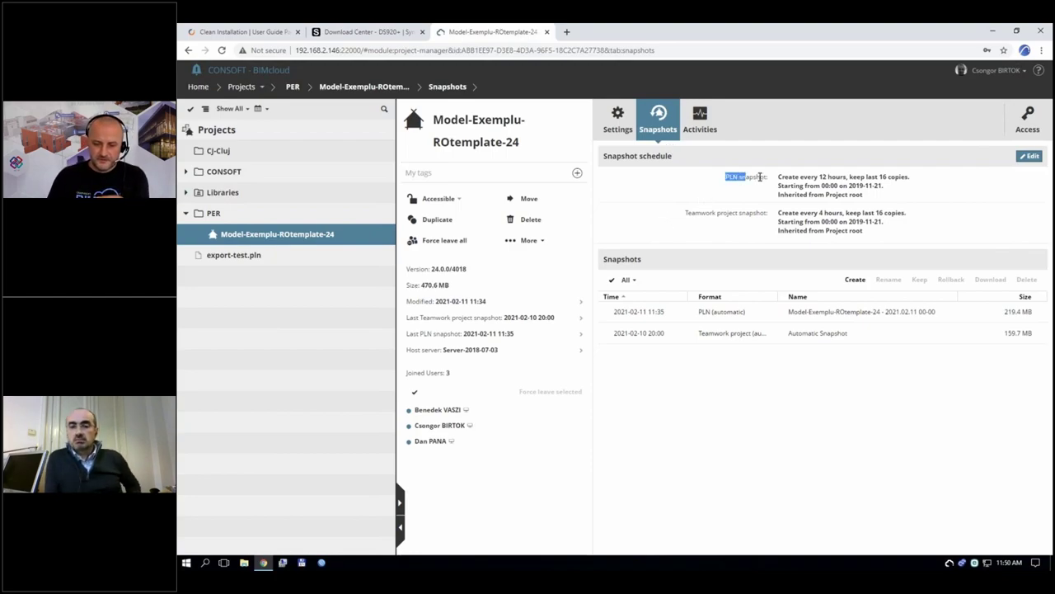
click(759, 189)
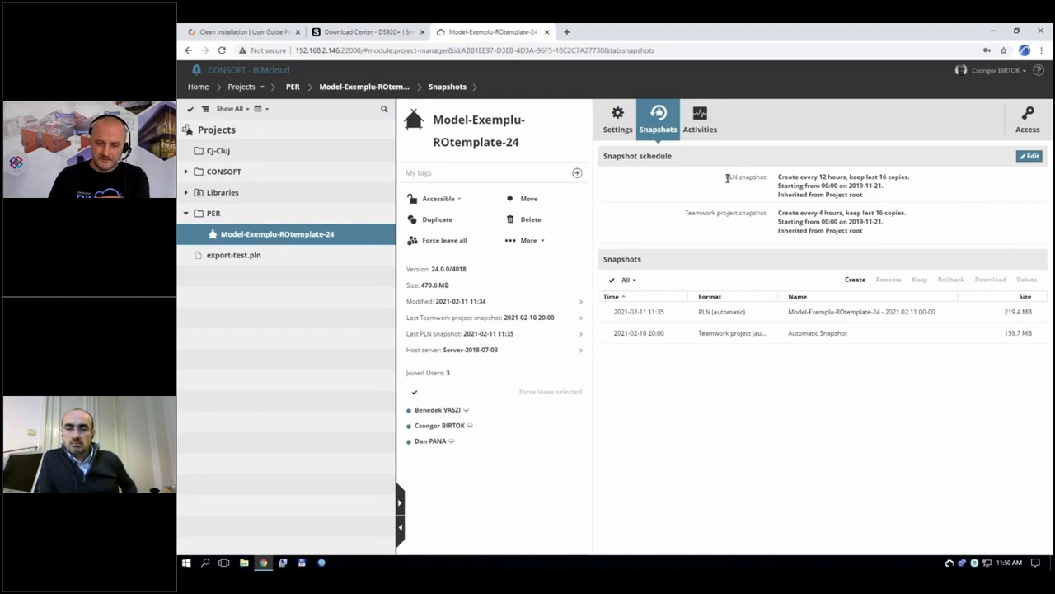
drag(725, 177, 773, 184)
click(771, 193)
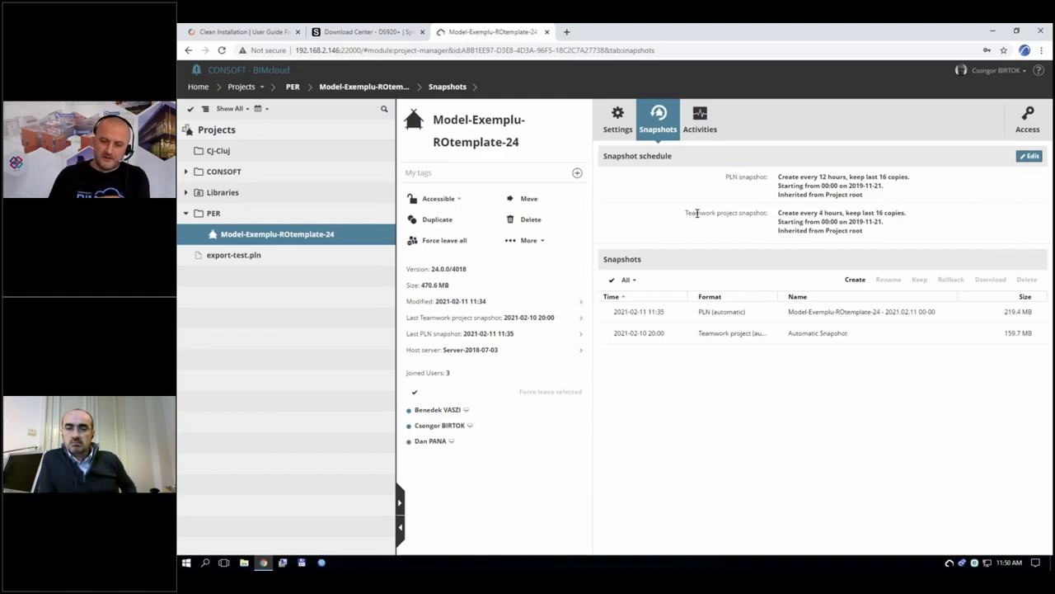
drag(683, 213, 740, 214)
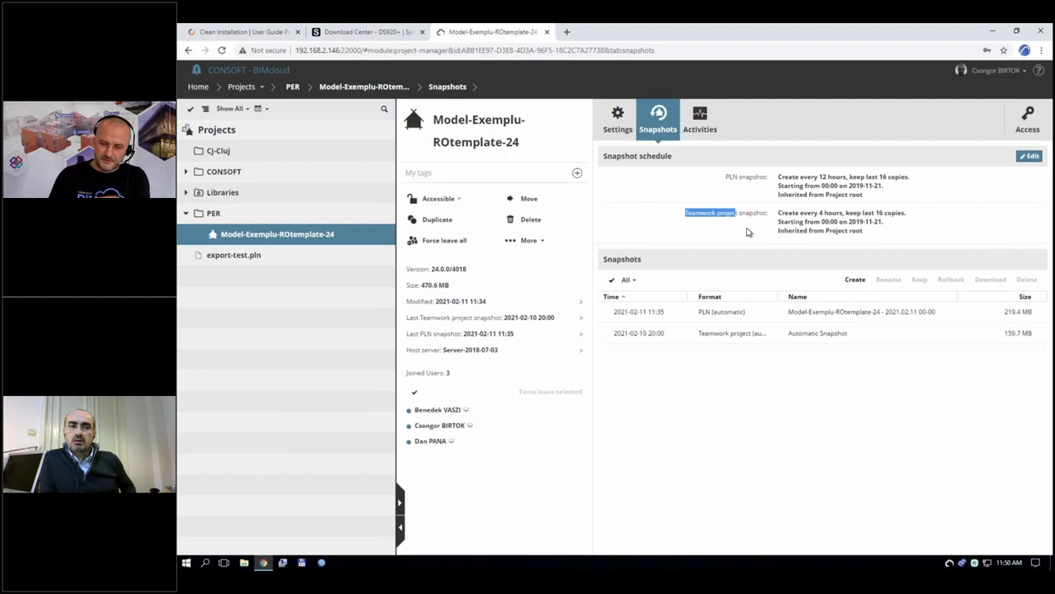
click(749, 228)
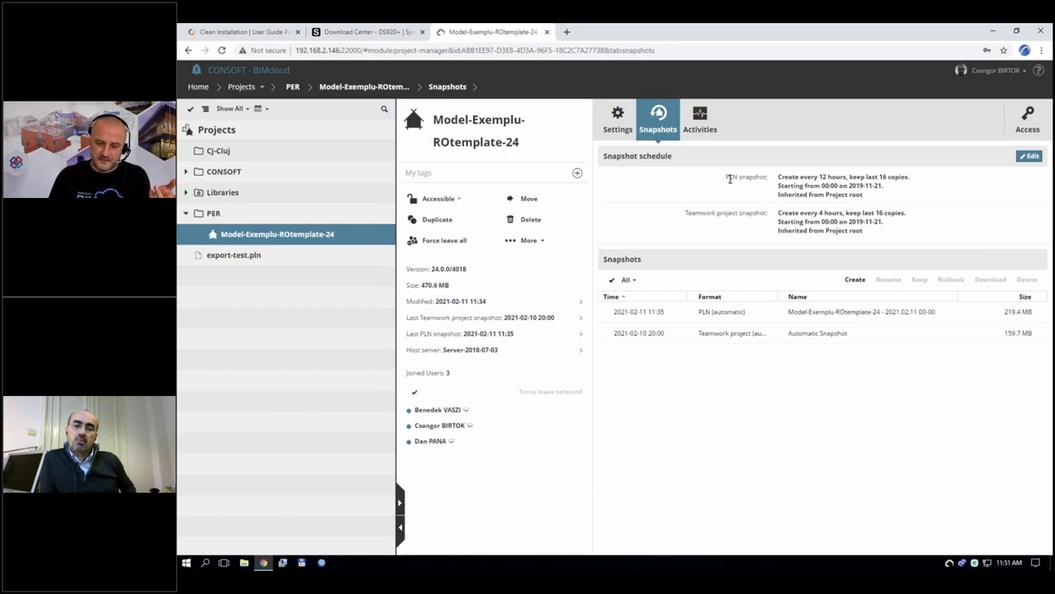
drag(724, 179, 766, 177)
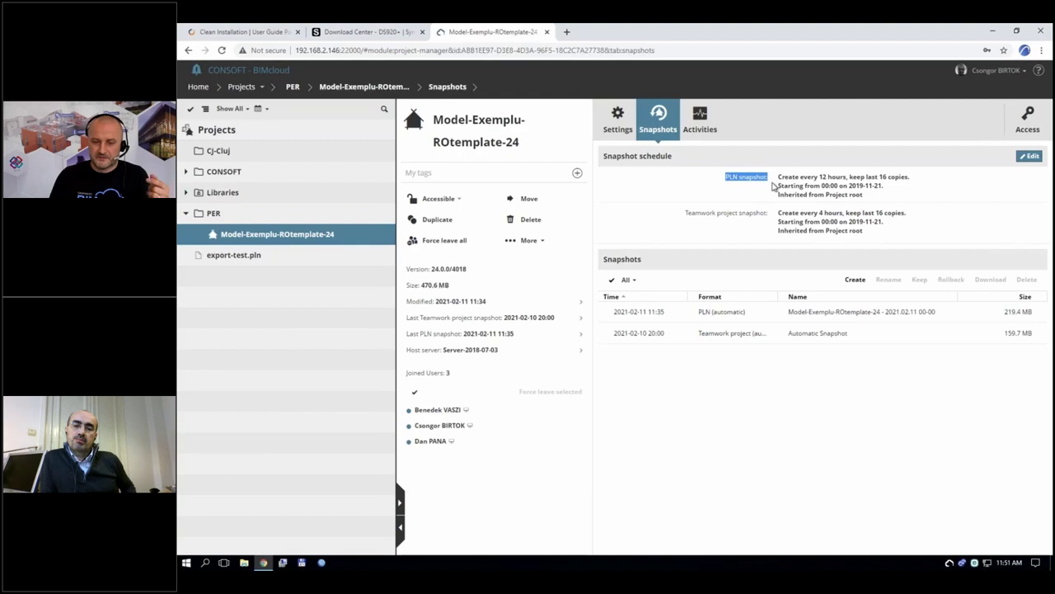
click(765, 175)
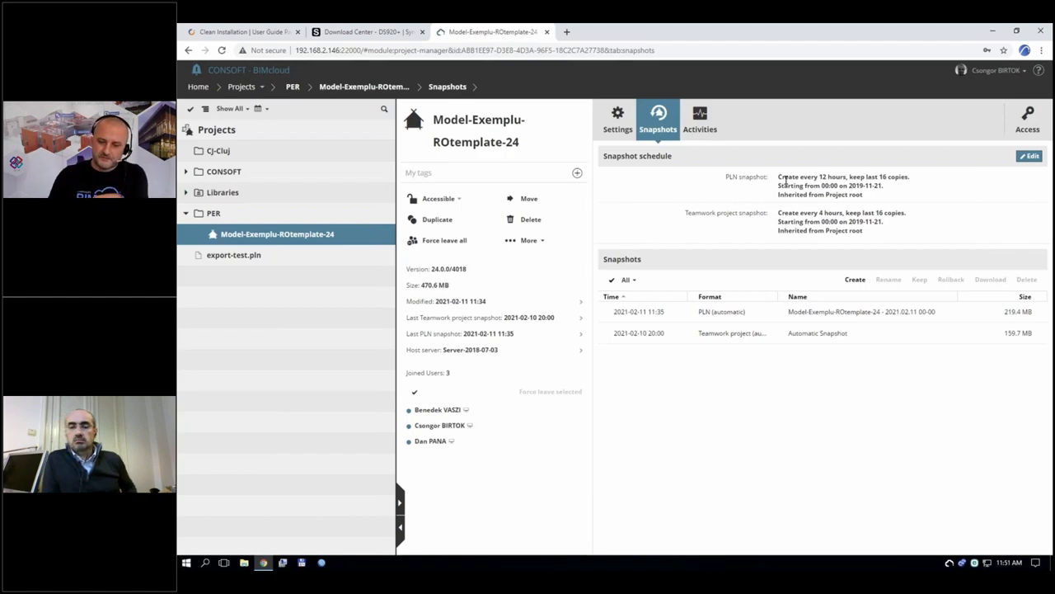
Step: Inspect the editable Teamwork and PLN snapshot schedules of Model-Exemplu-ROtemplate-24 and leave editing without changes
drag(700, 213, 743, 213)
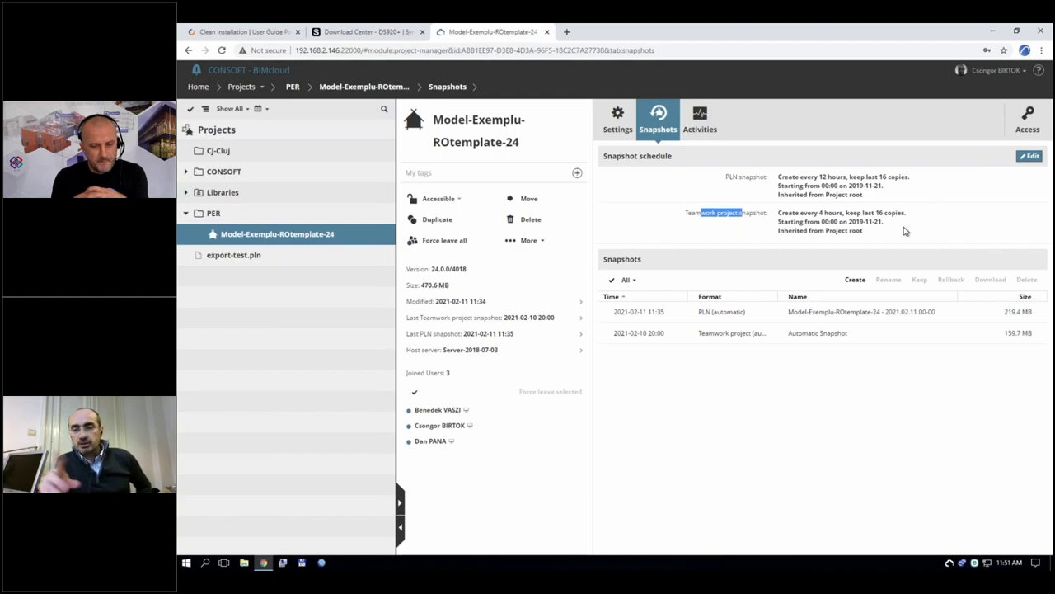
click(1027, 157)
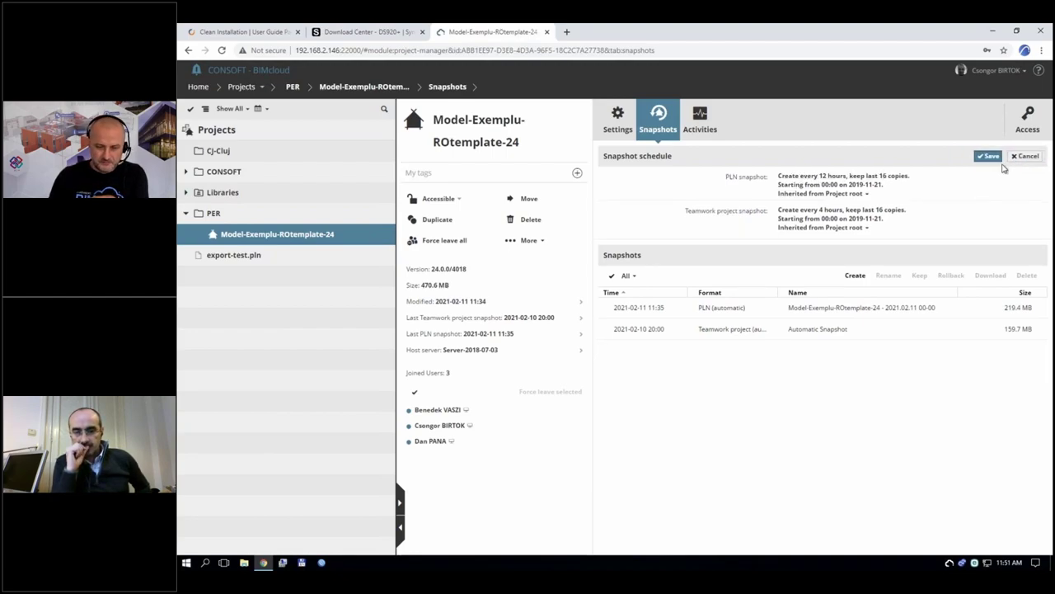
click(1025, 156)
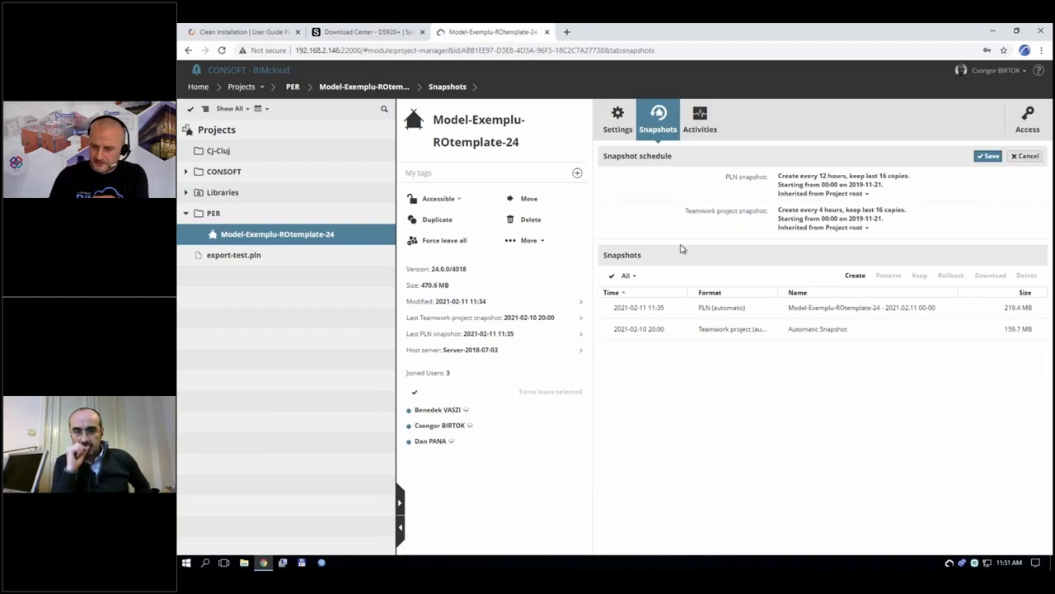
Step: Open the snapshot schedule of the Projects root for editing and examine the PLN snapshot interval and number of kept copies
click(234, 132)
click(1028, 156)
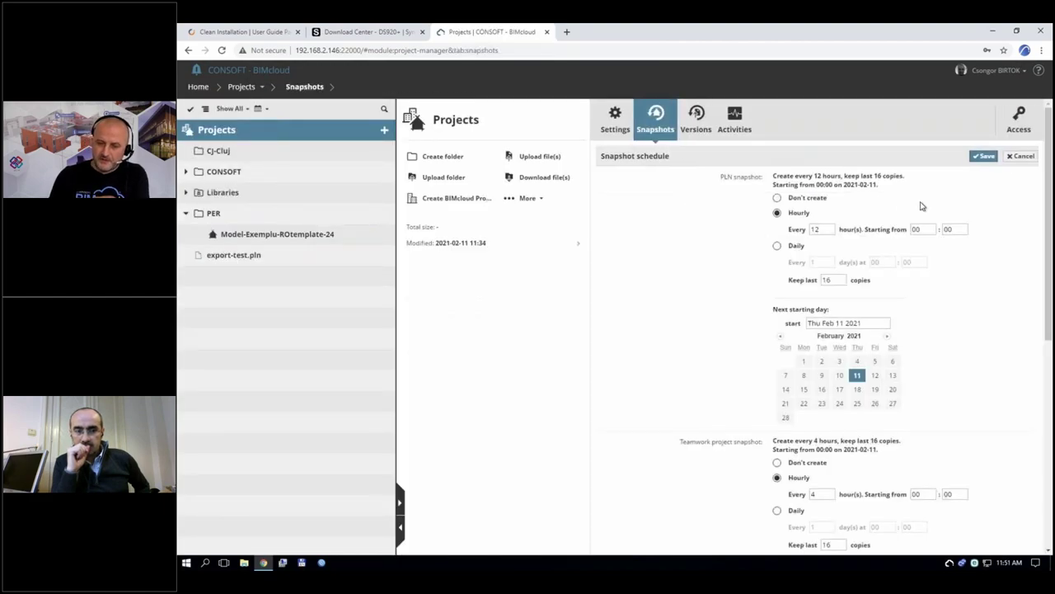
drag(721, 176, 766, 184)
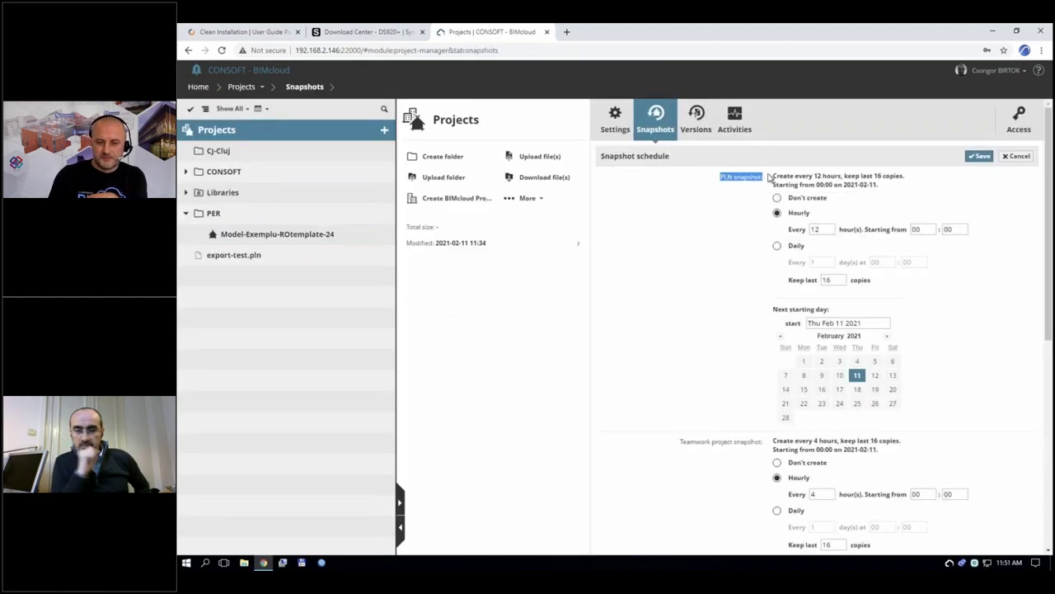
click(812, 181)
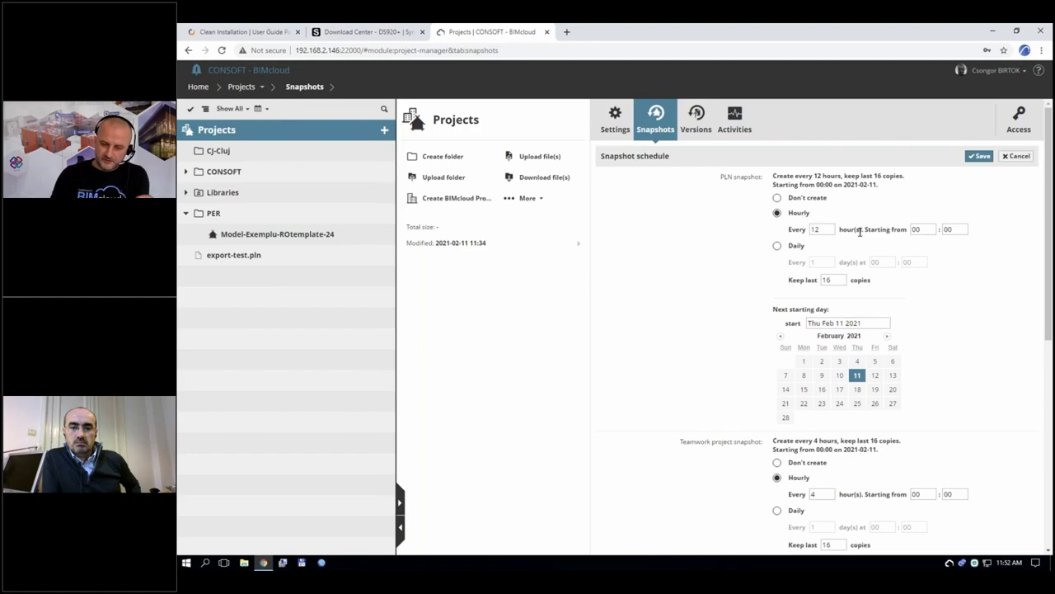
double_click(833, 280)
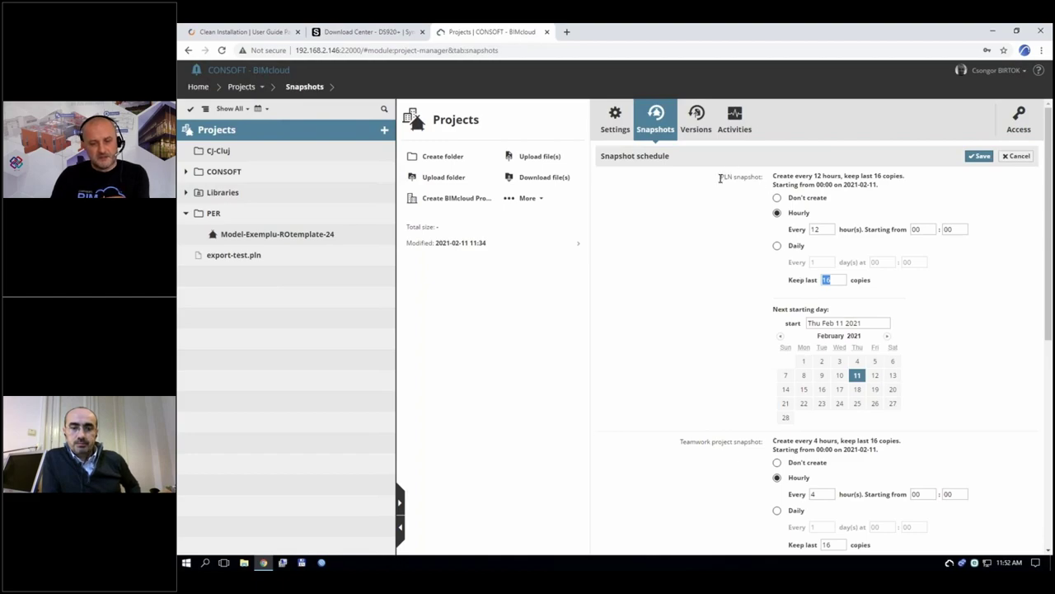
drag(719, 177, 743, 178)
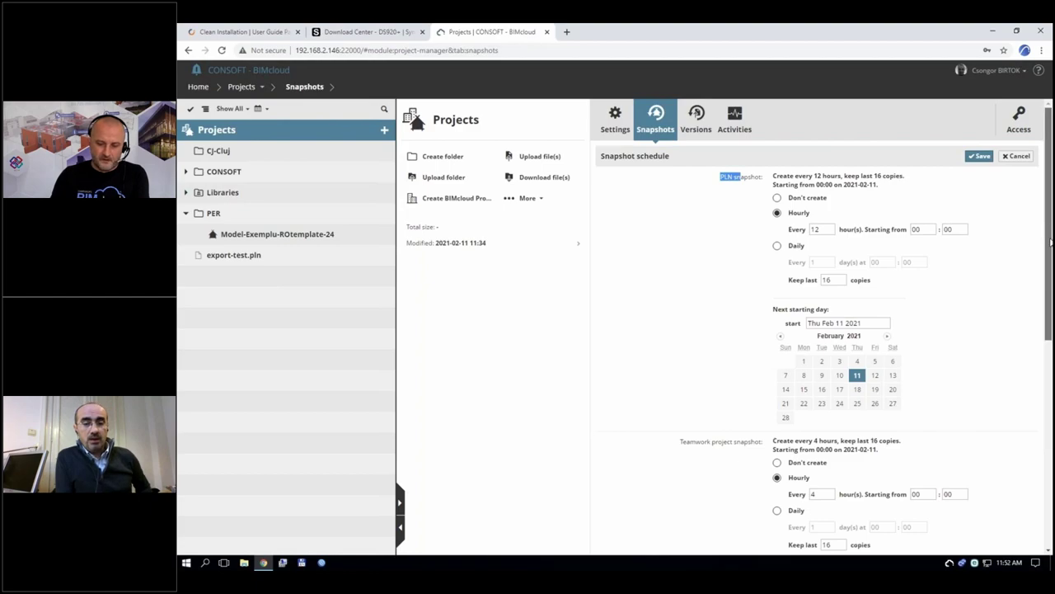
mouse_move(1050, 223)
mouse_down()
mouse_move(1051, 242)
mouse_move(1048, 220)
mouse_up()
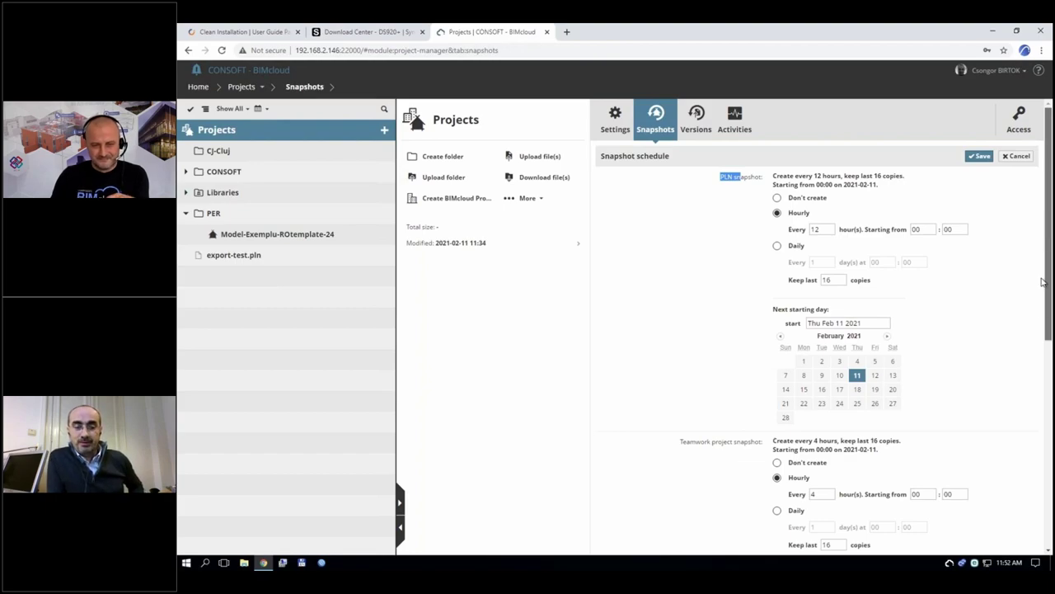
Step: Examine the Teamwork project and library snapshot schedules of the Projects root and cancel editing
scroll(1040, 319, down, 2)
scroll(1035, 346, down, 2)
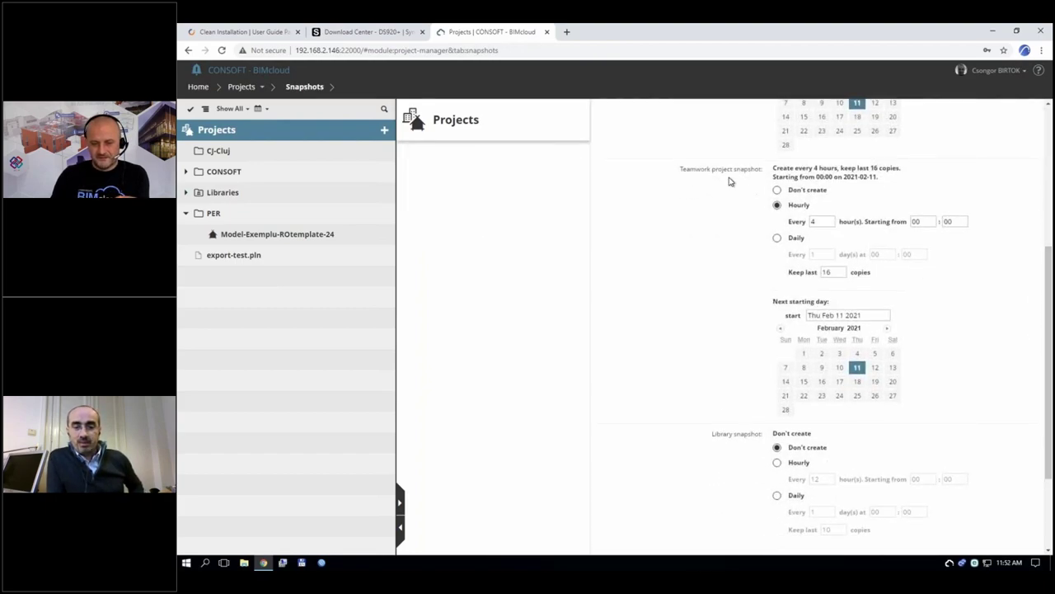
drag(707, 170, 809, 194)
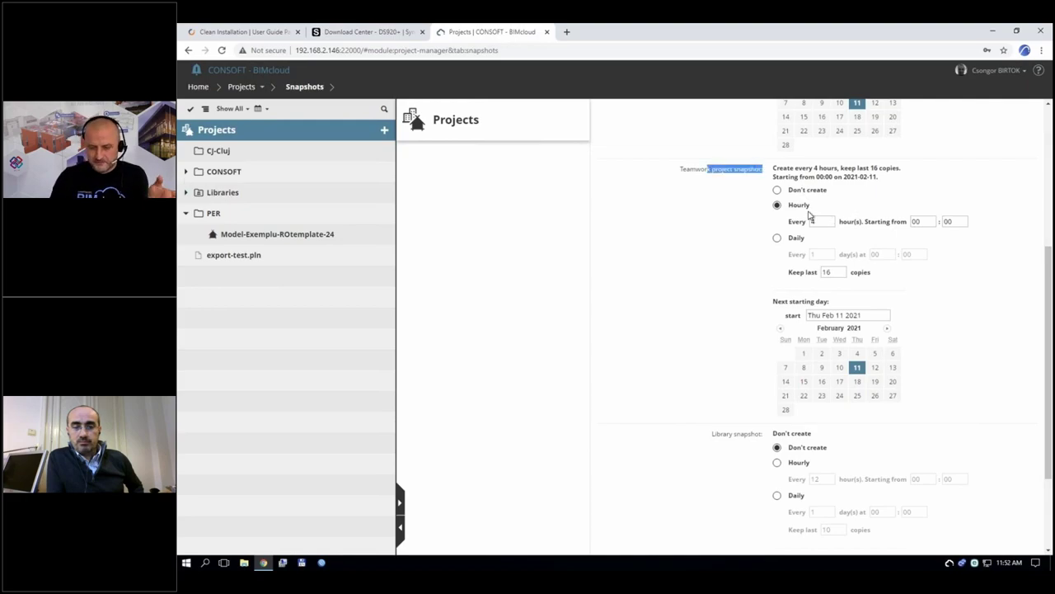
double_click(826, 272)
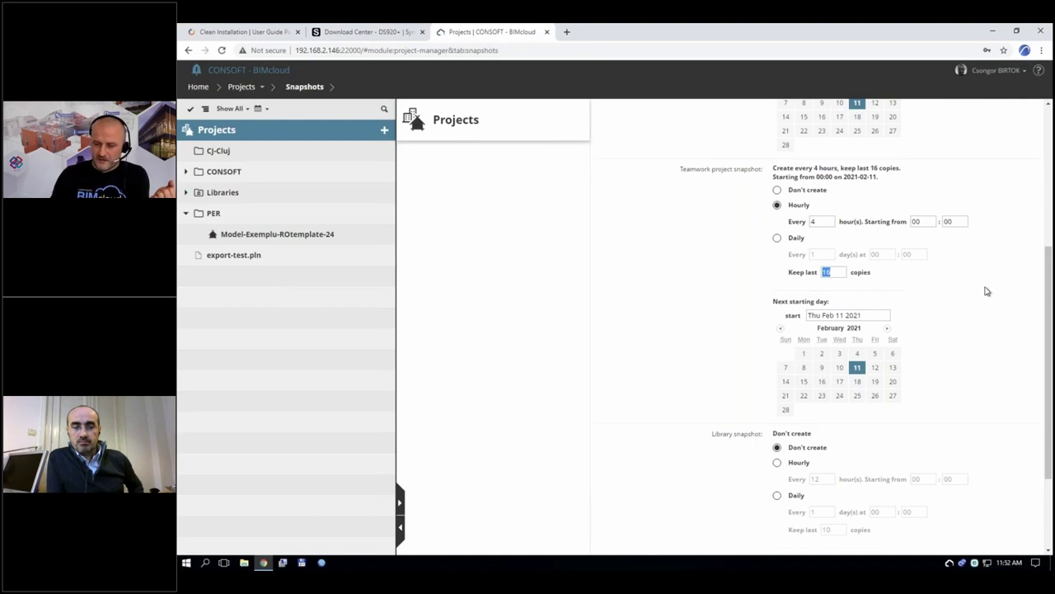
scroll(1047, 285, down, 2)
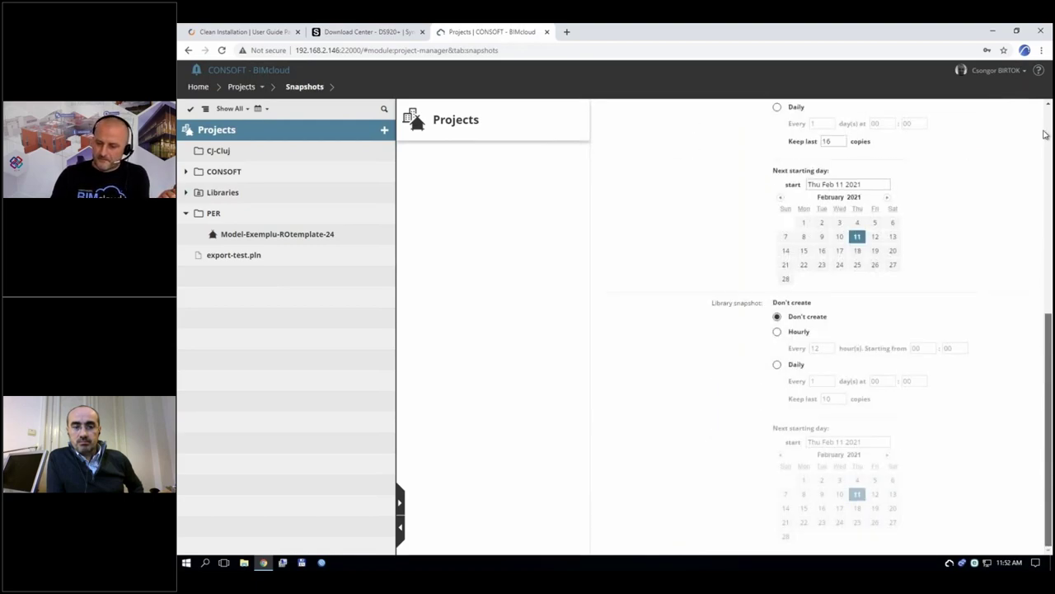
scroll(1044, 133, up, 5)
click(1027, 156)
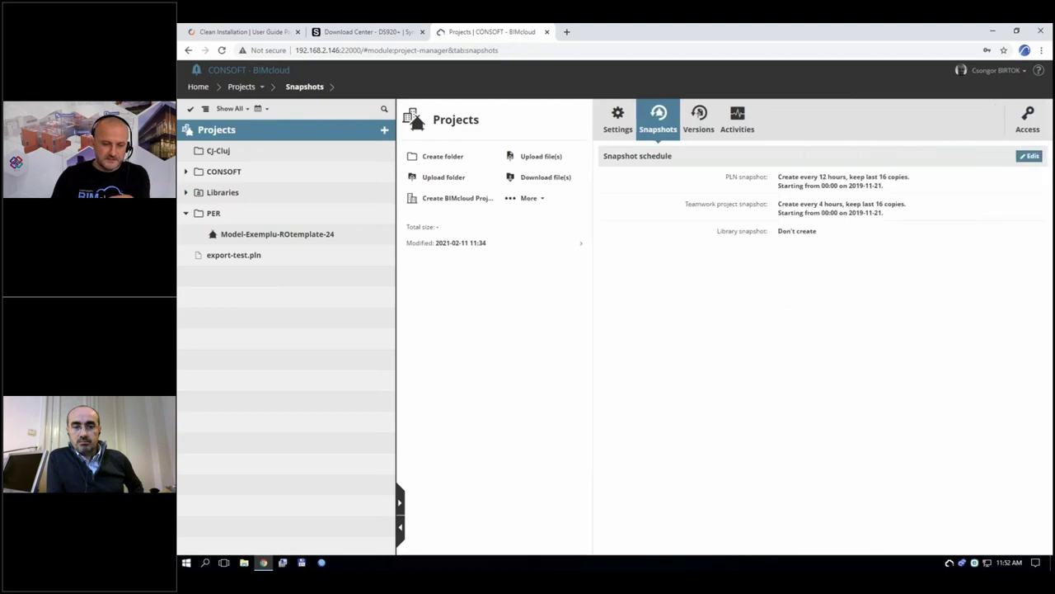
Step: Fill in a new Teamwork Project Snapshot named _DTAC for Model-Exemplu-ROtemplate-24 and cancel without creating it
click(333, 237)
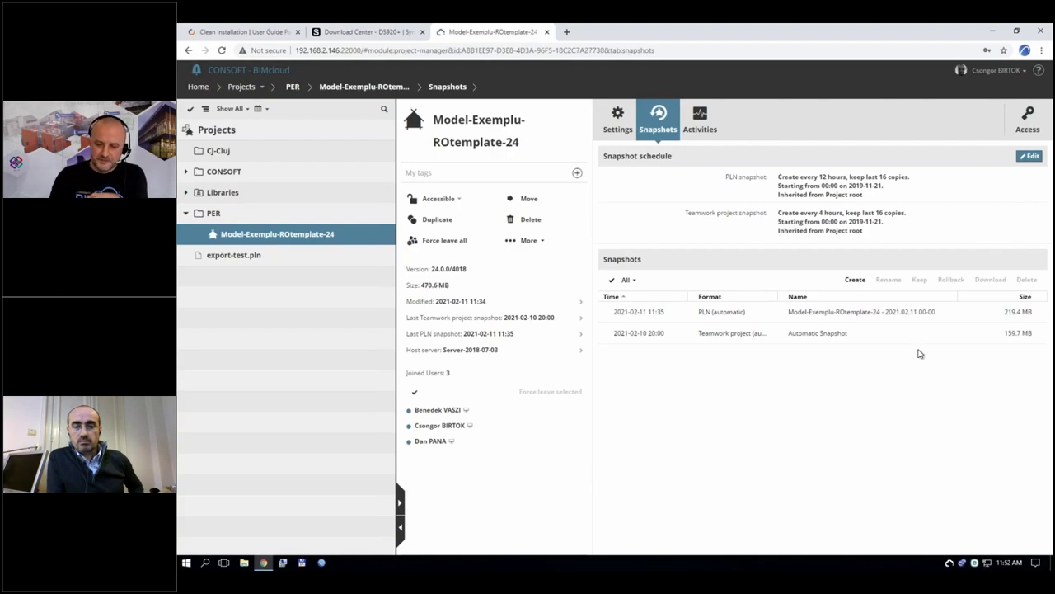
click(855, 280)
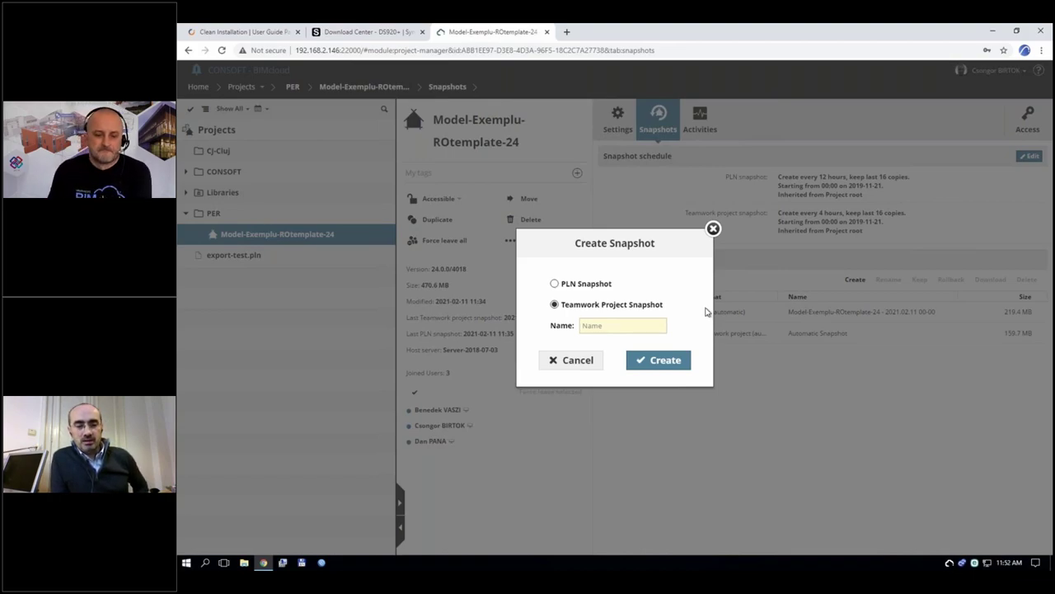
click(604, 287)
click(593, 314)
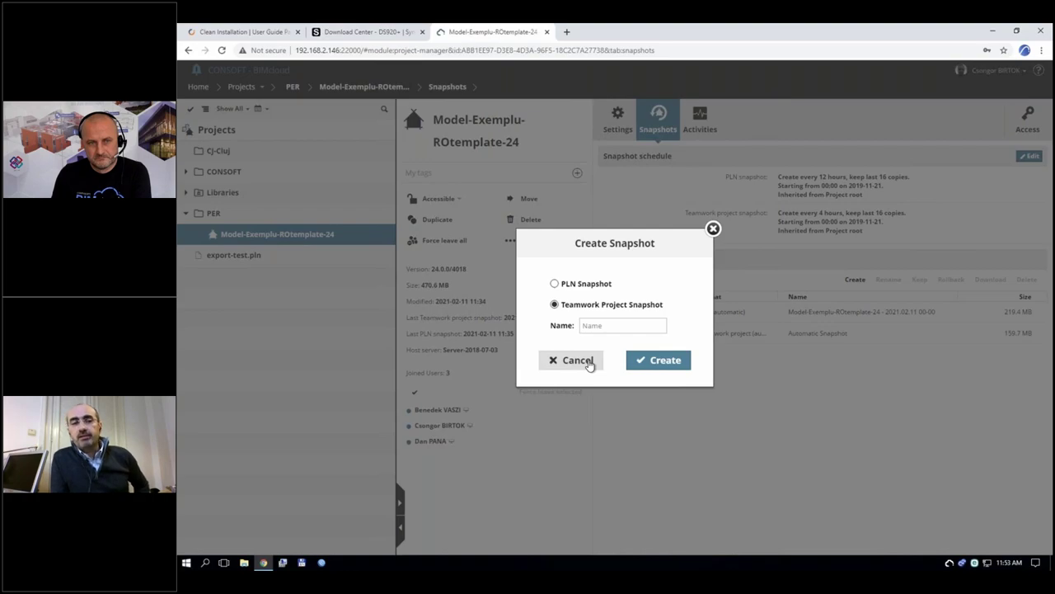
click(604, 326)
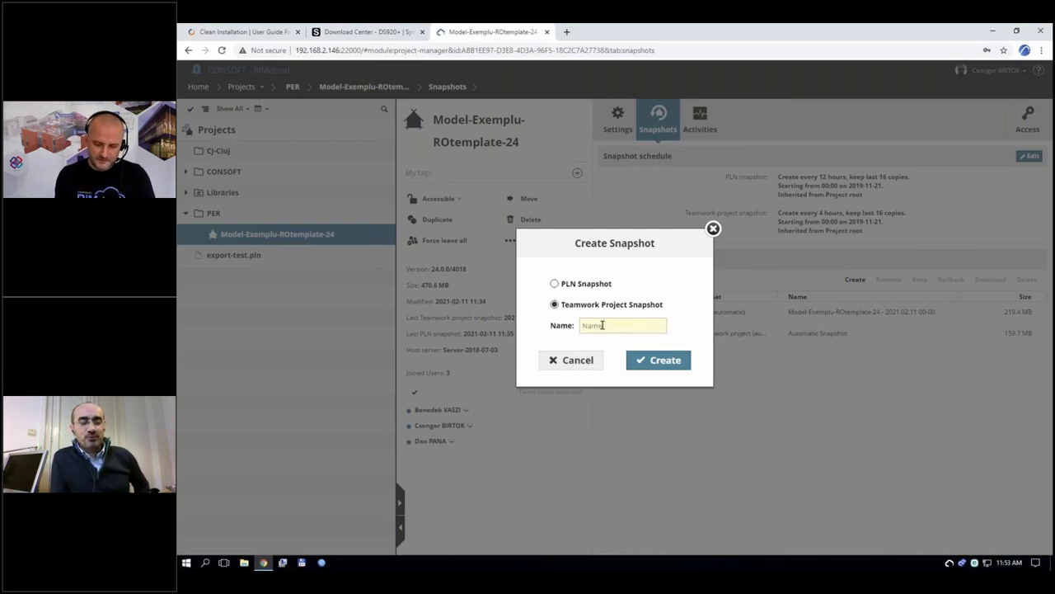
text(dtac)
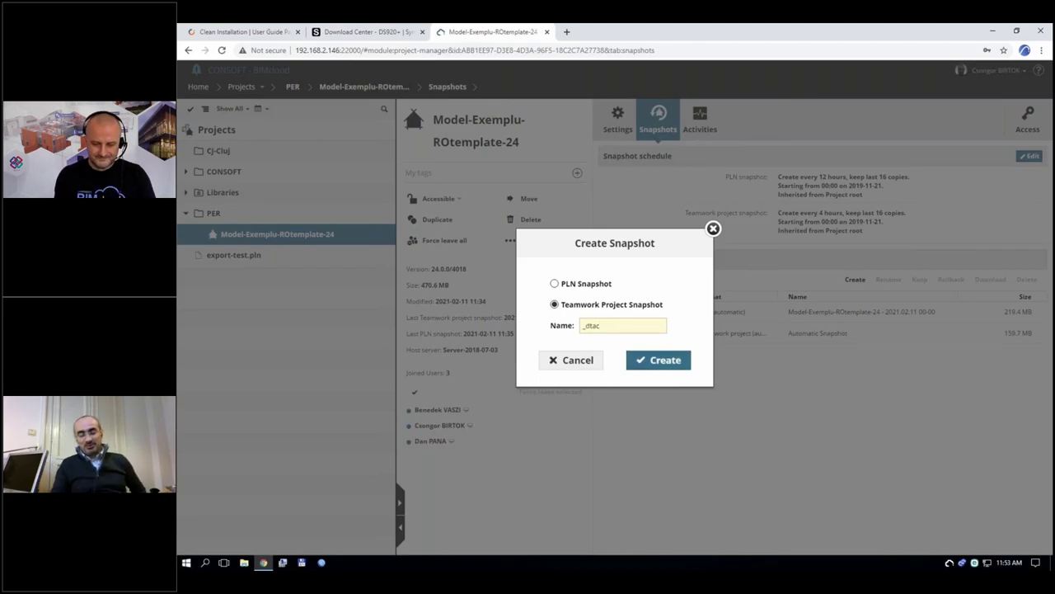
key(BackSpace)
key(BackSpace)
text(DTAC)
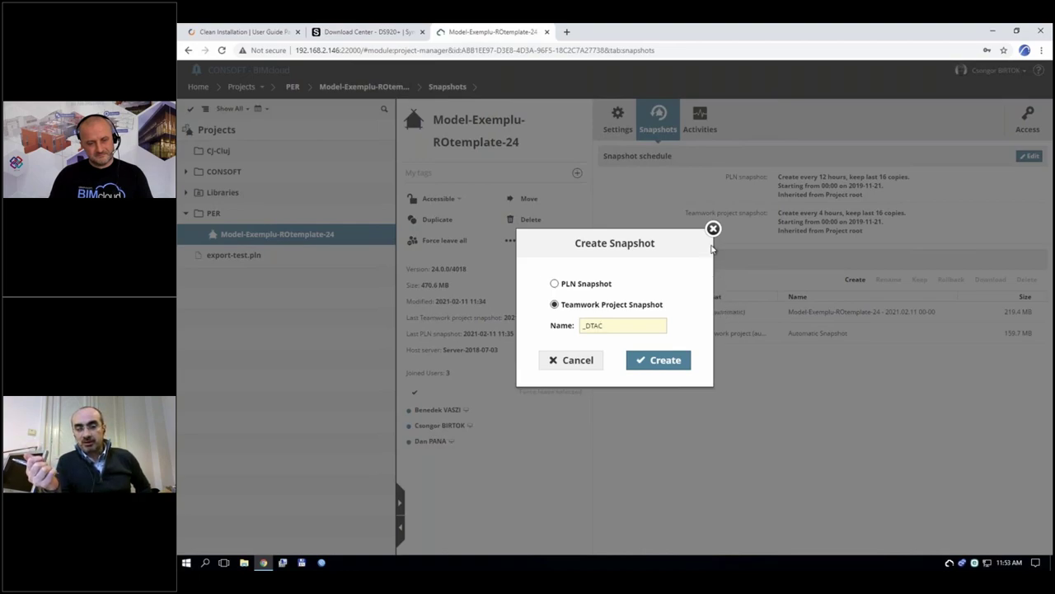
click(585, 360)
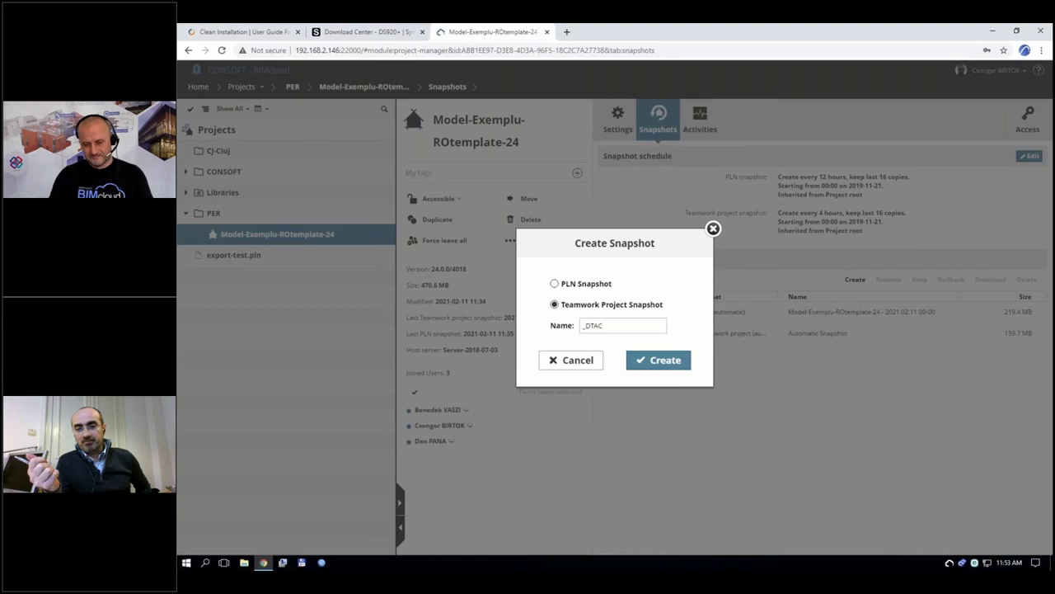
Step: Compare the keep, rollback and download options offered for the automatic PLN snapshot and the automatic Teamwork project snapshot
click(897, 311)
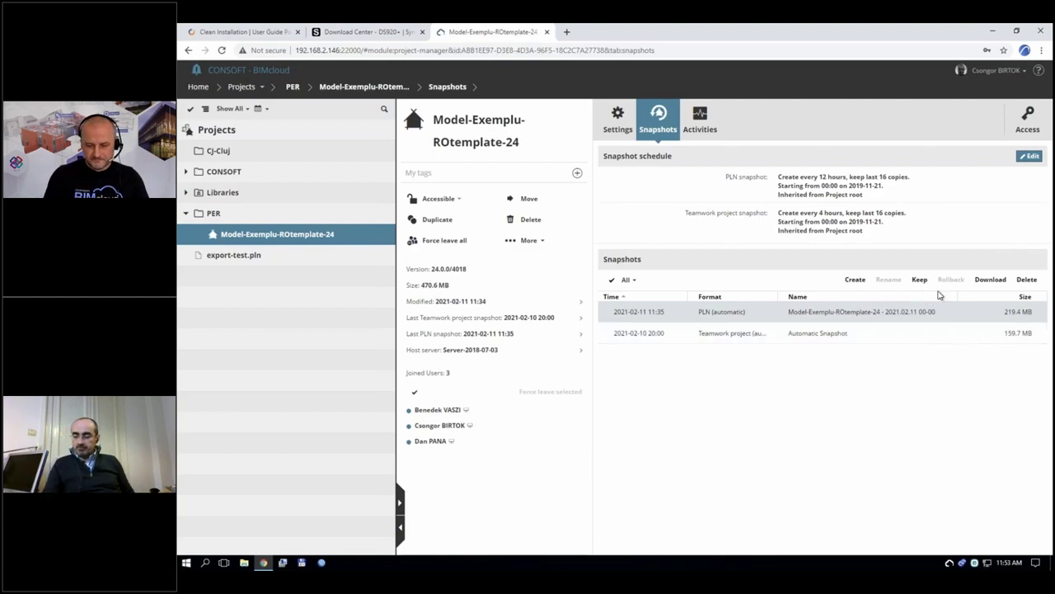
click(909, 342)
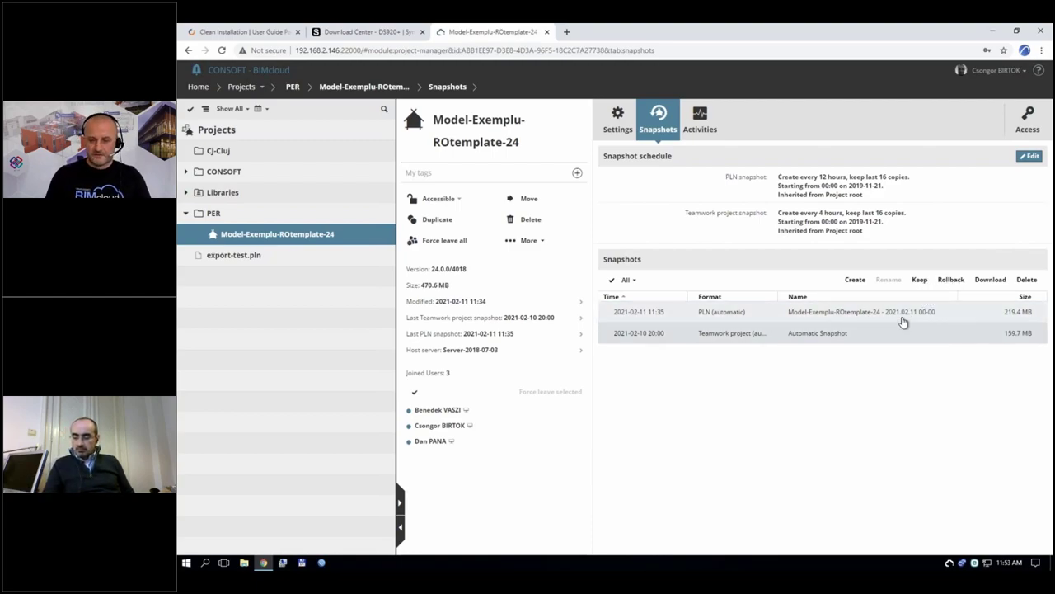
click(726, 319)
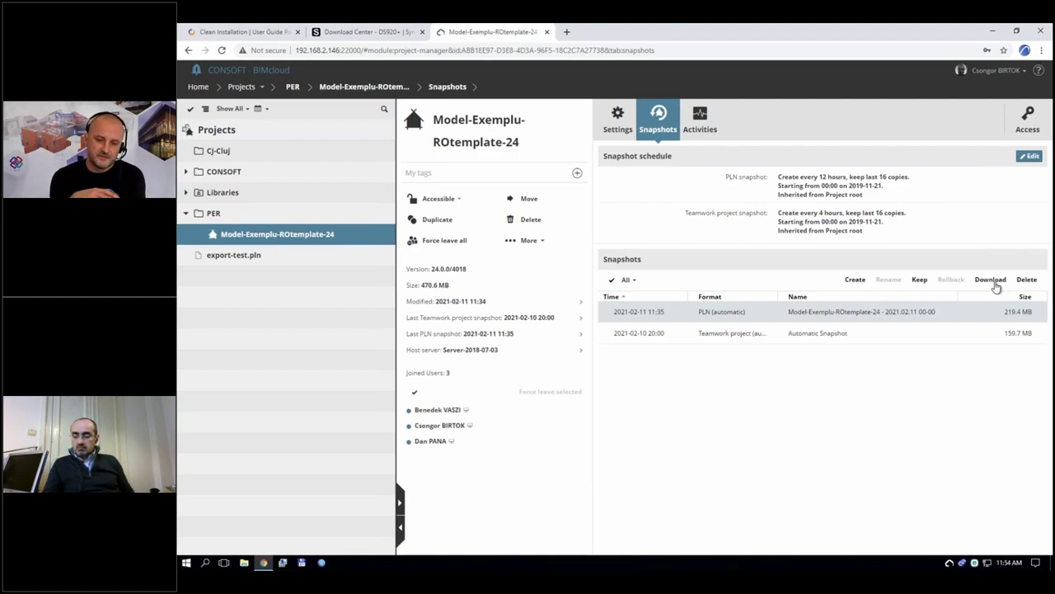
click(930, 333)
click(923, 314)
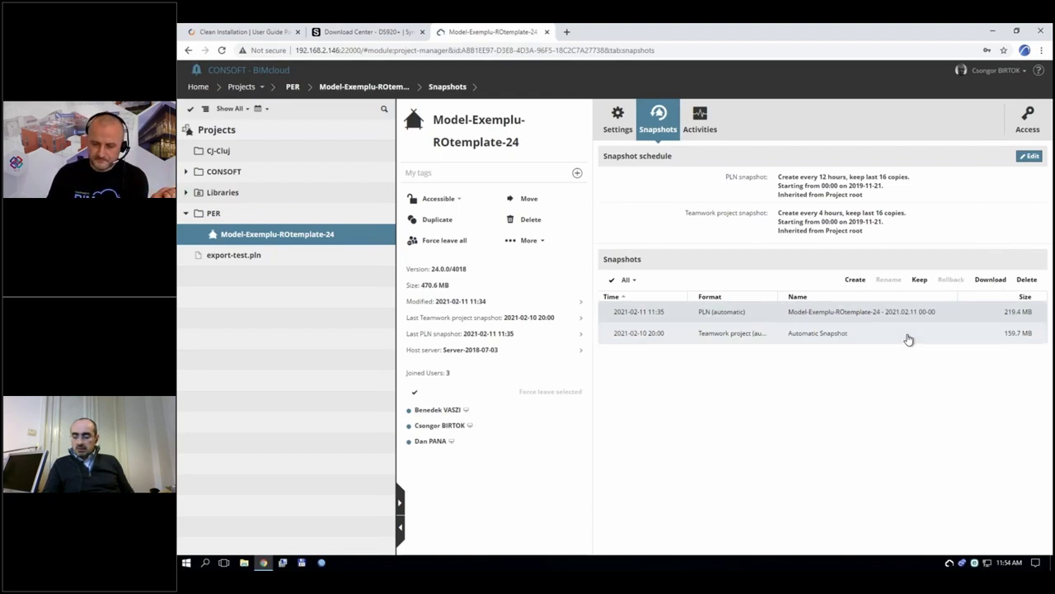
click(907, 339)
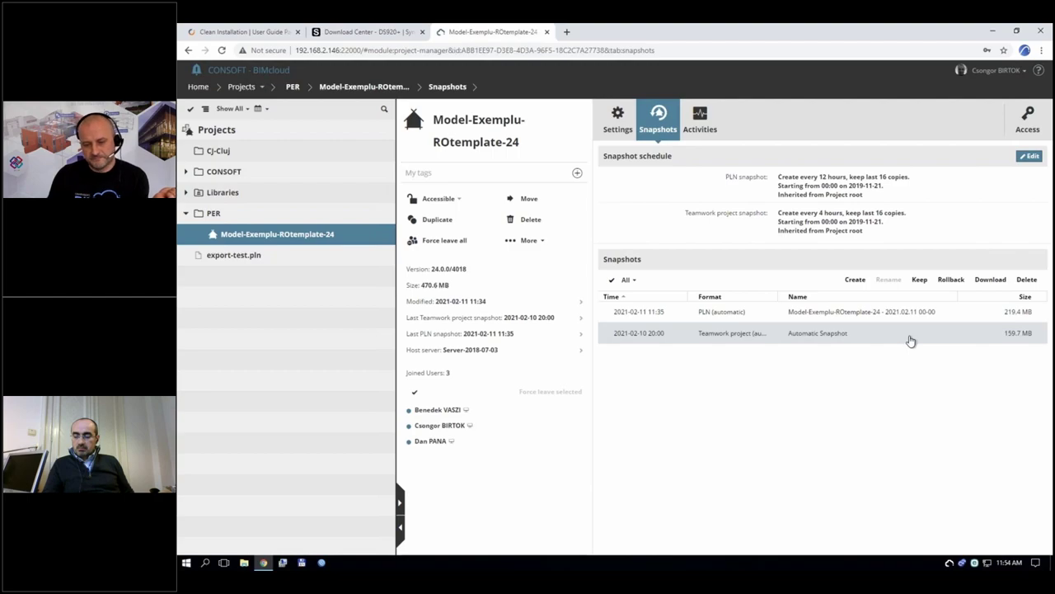
Step: Review the activity log of Model-Exemplu-ROtemplate-24 down to its oldest entries and go back to the project's settings
click(716, 140)
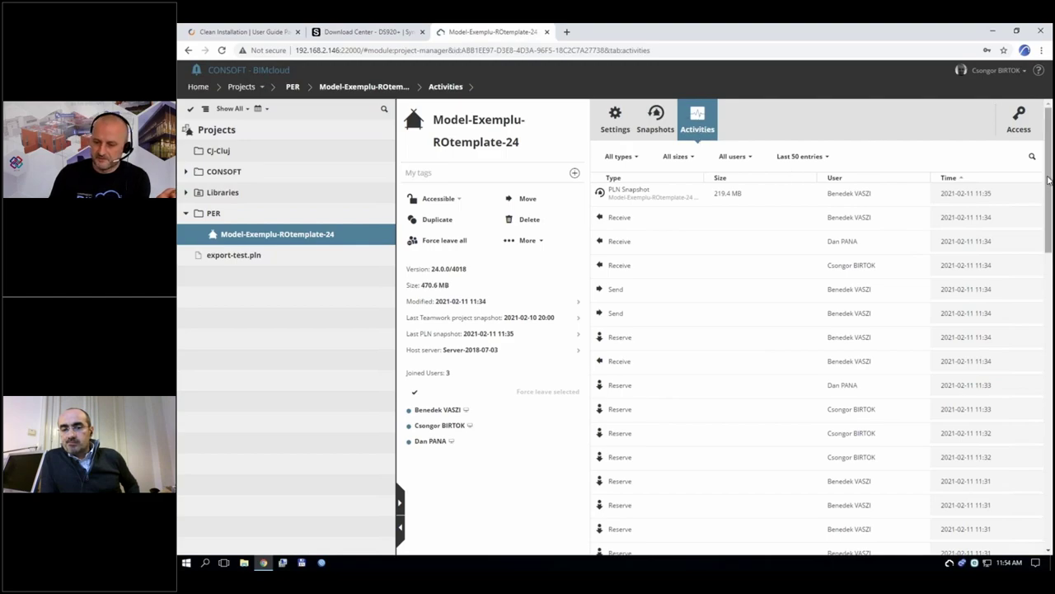
drag(1048, 180, 1042, 266)
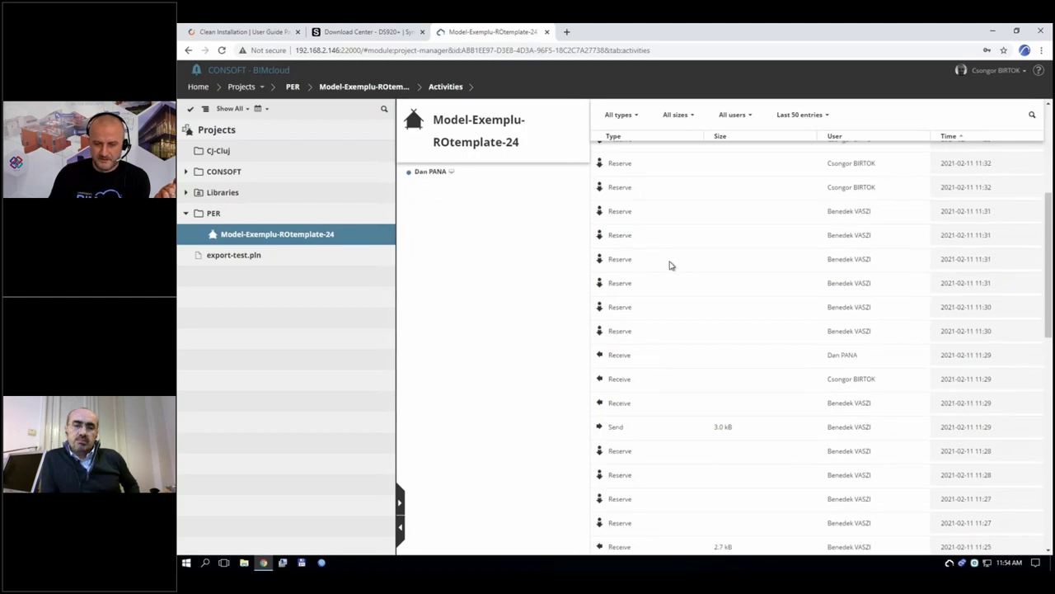
drag(1046, 302, 1023, 525)
scroll(1023, 330, up, 15)
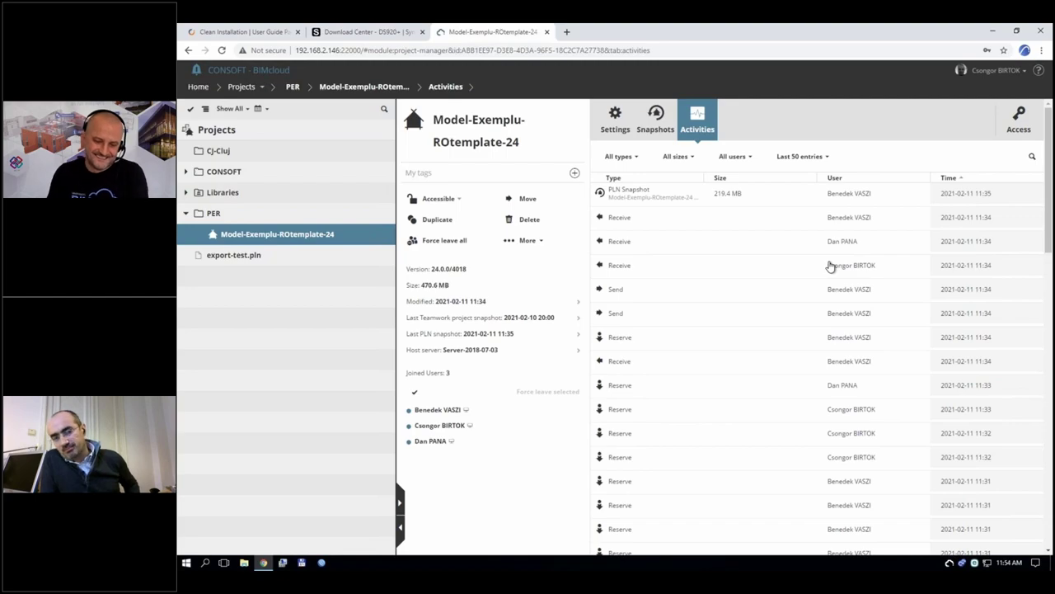
click(639, 130)
click(617, 123)
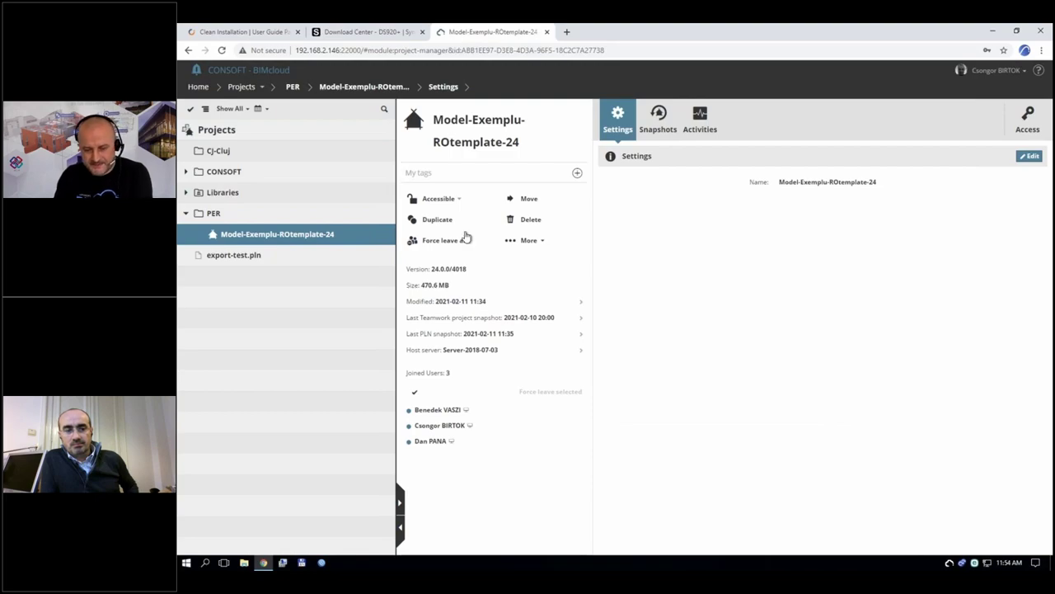
Step: Return to the BIMcloud home page and switch to the 2021_02_BIMcloud_prezentare-sportiva slide show in PowerPoint
click(198, 86)
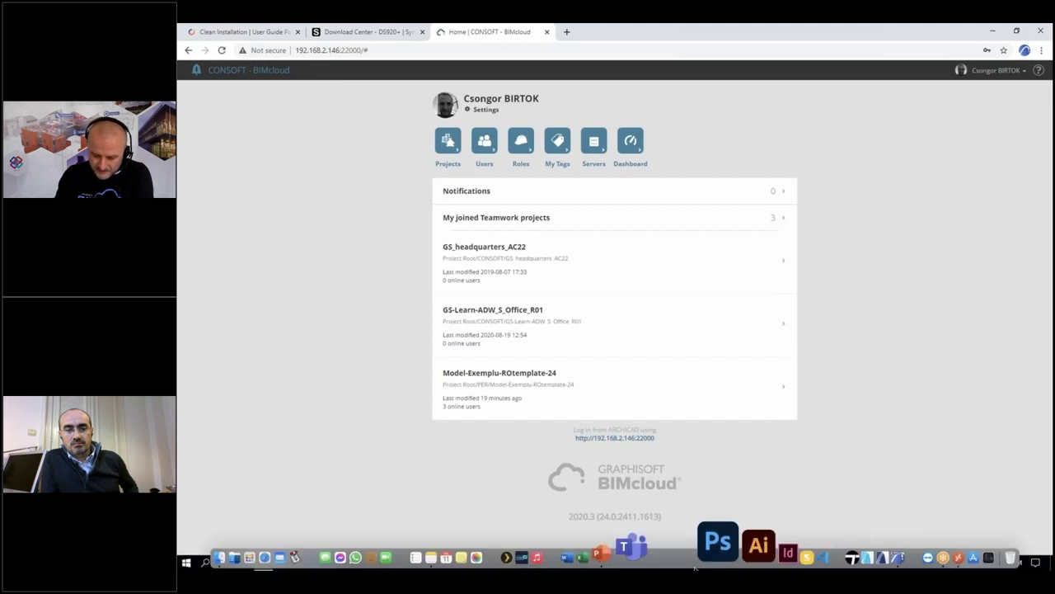
click(666, 546)
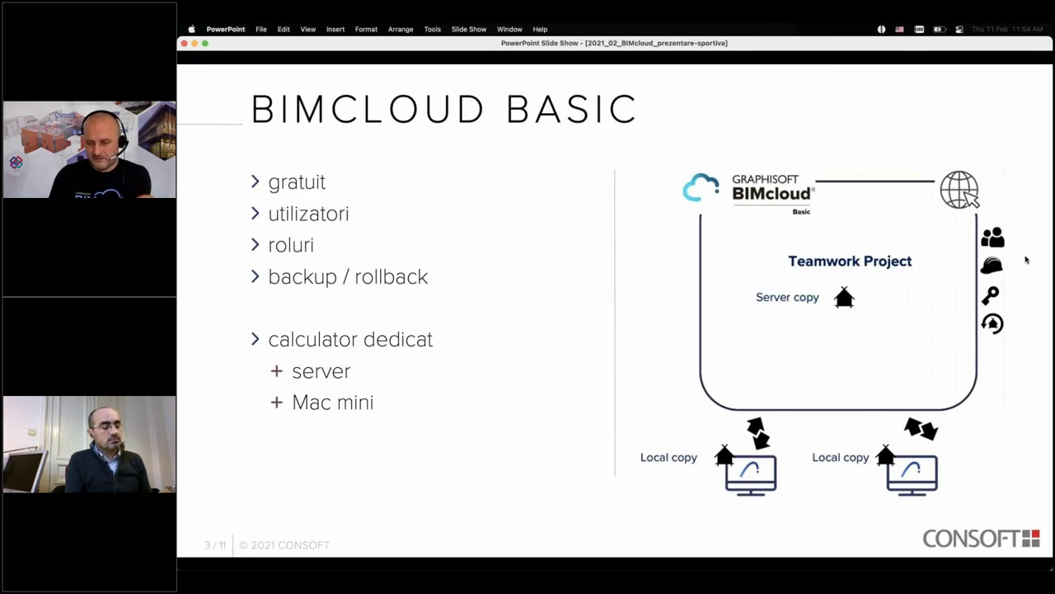
key(super+p)
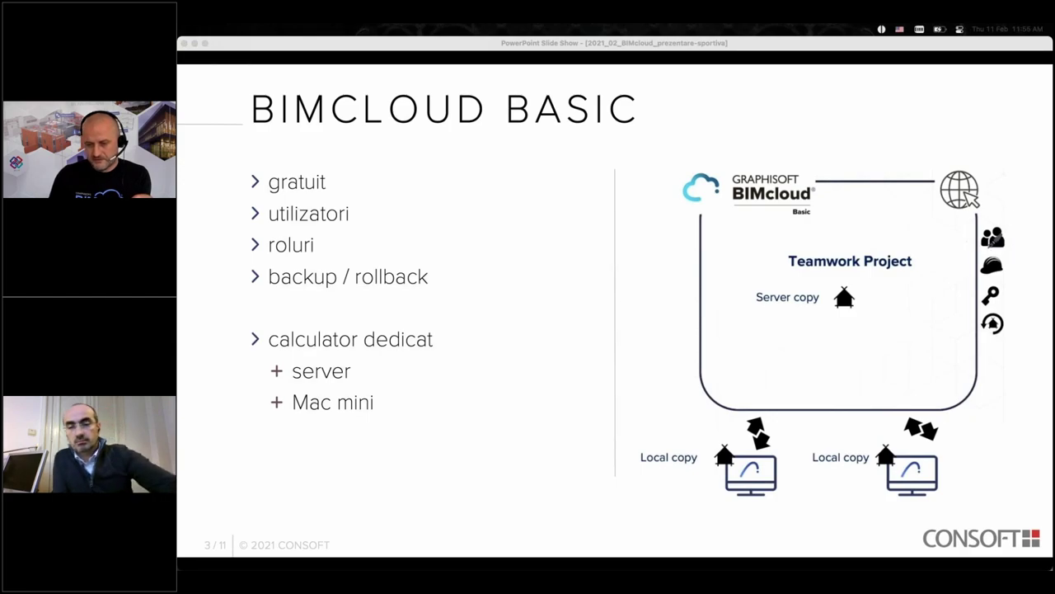